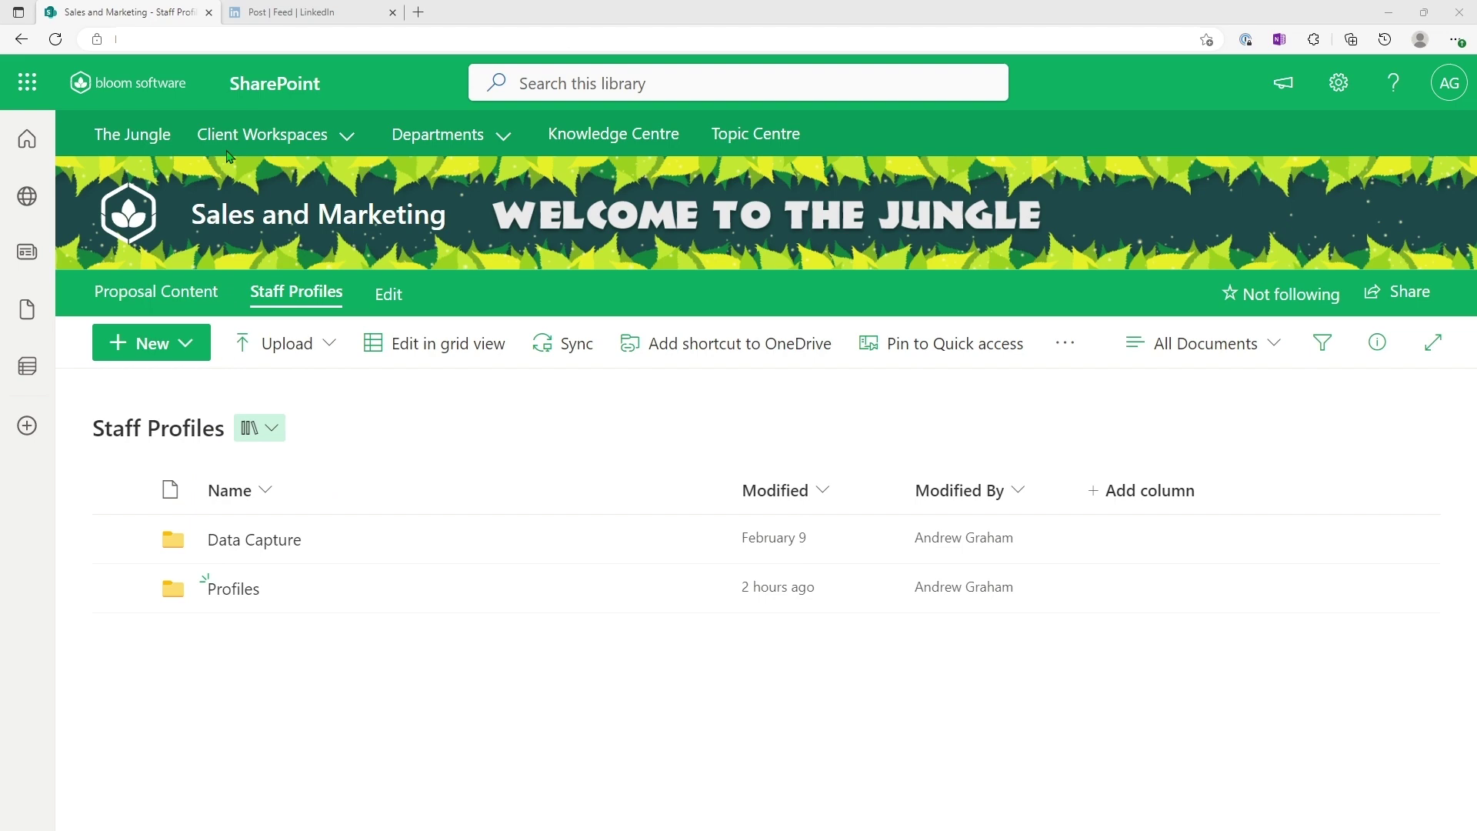
Create a new folder named Resume in the Staff Profiles library
left_click(178, 356)
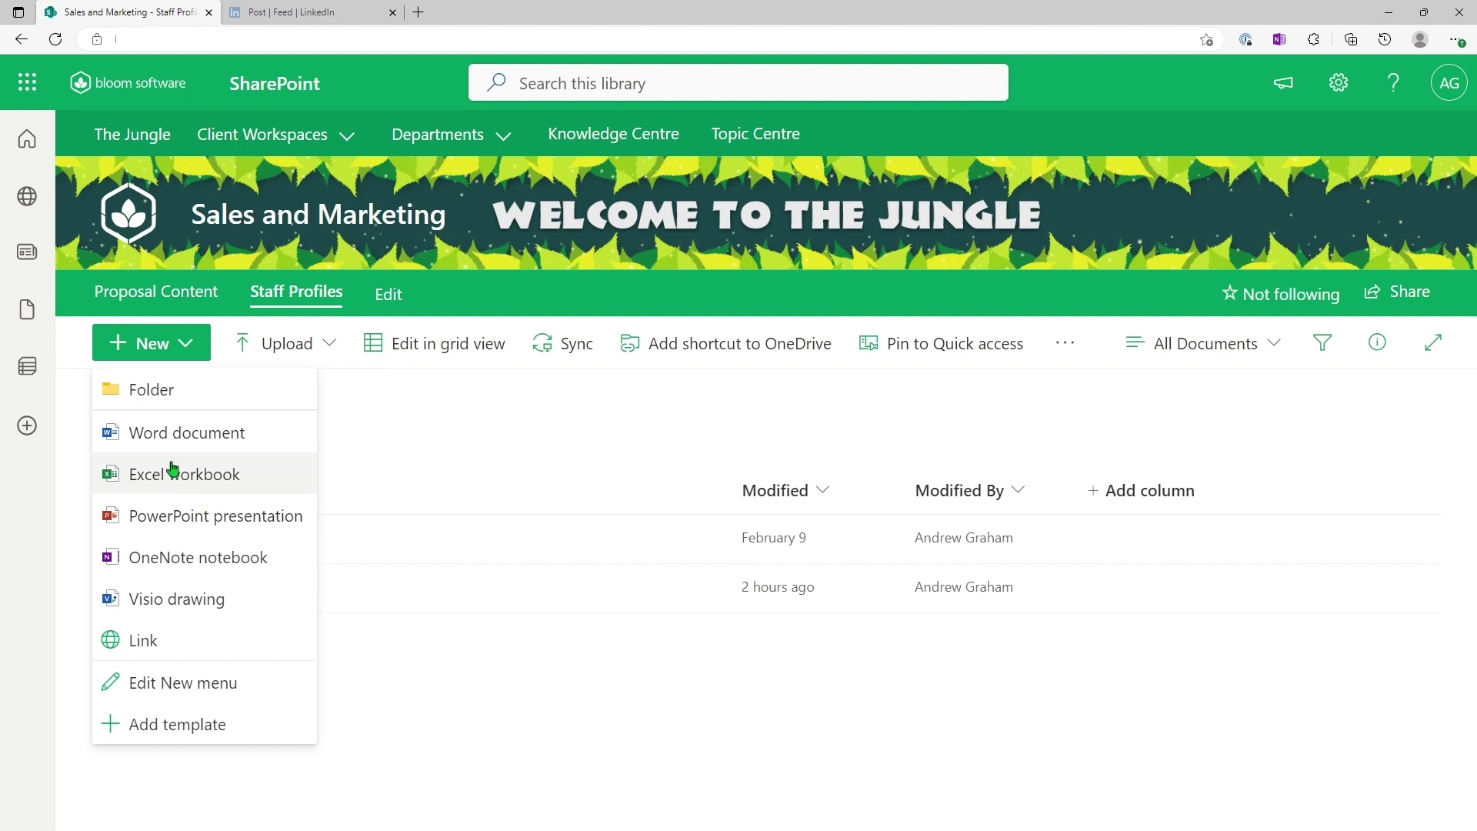
left_click(158, 394)
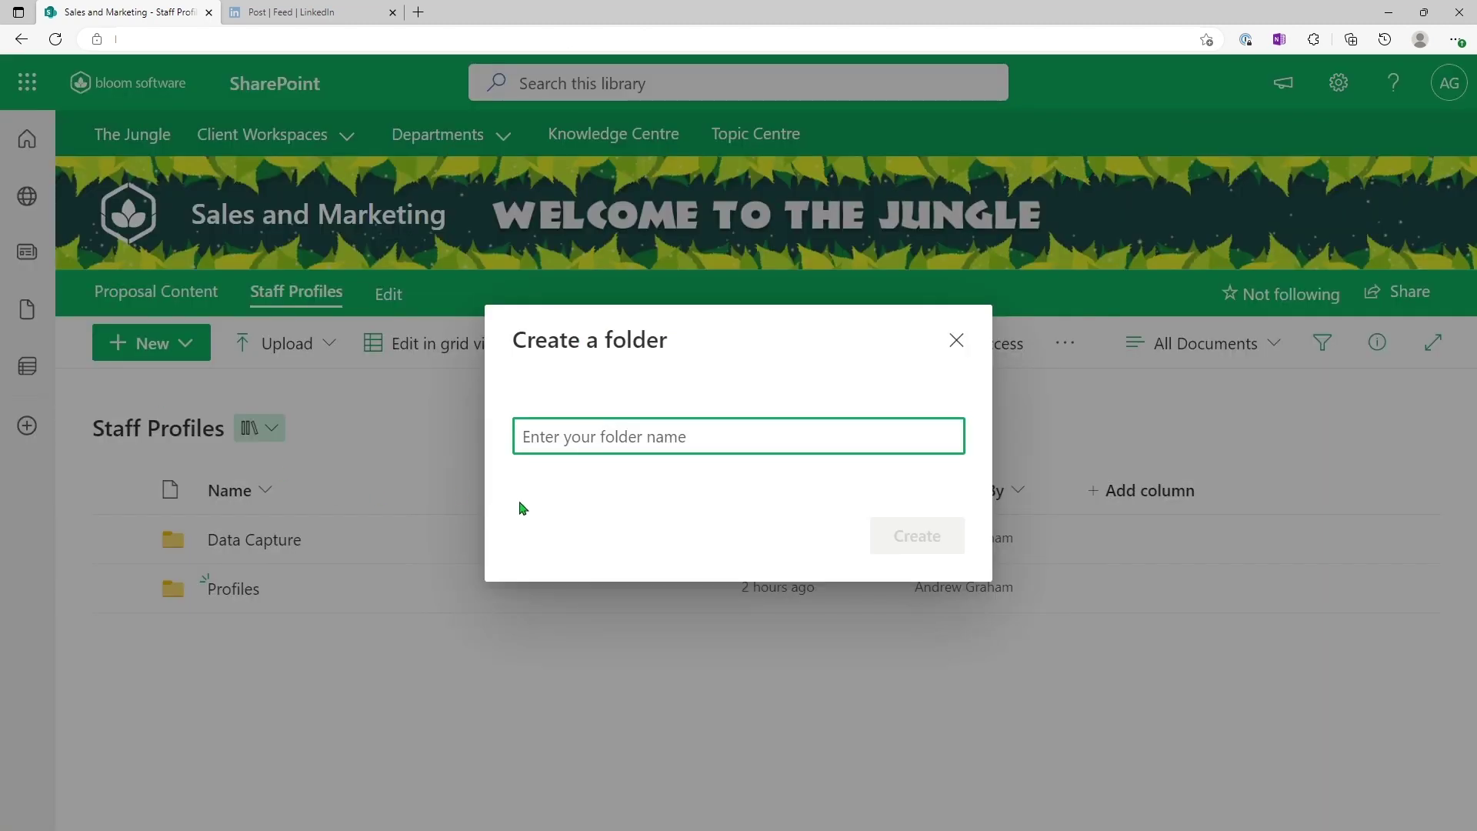
type("Resume")
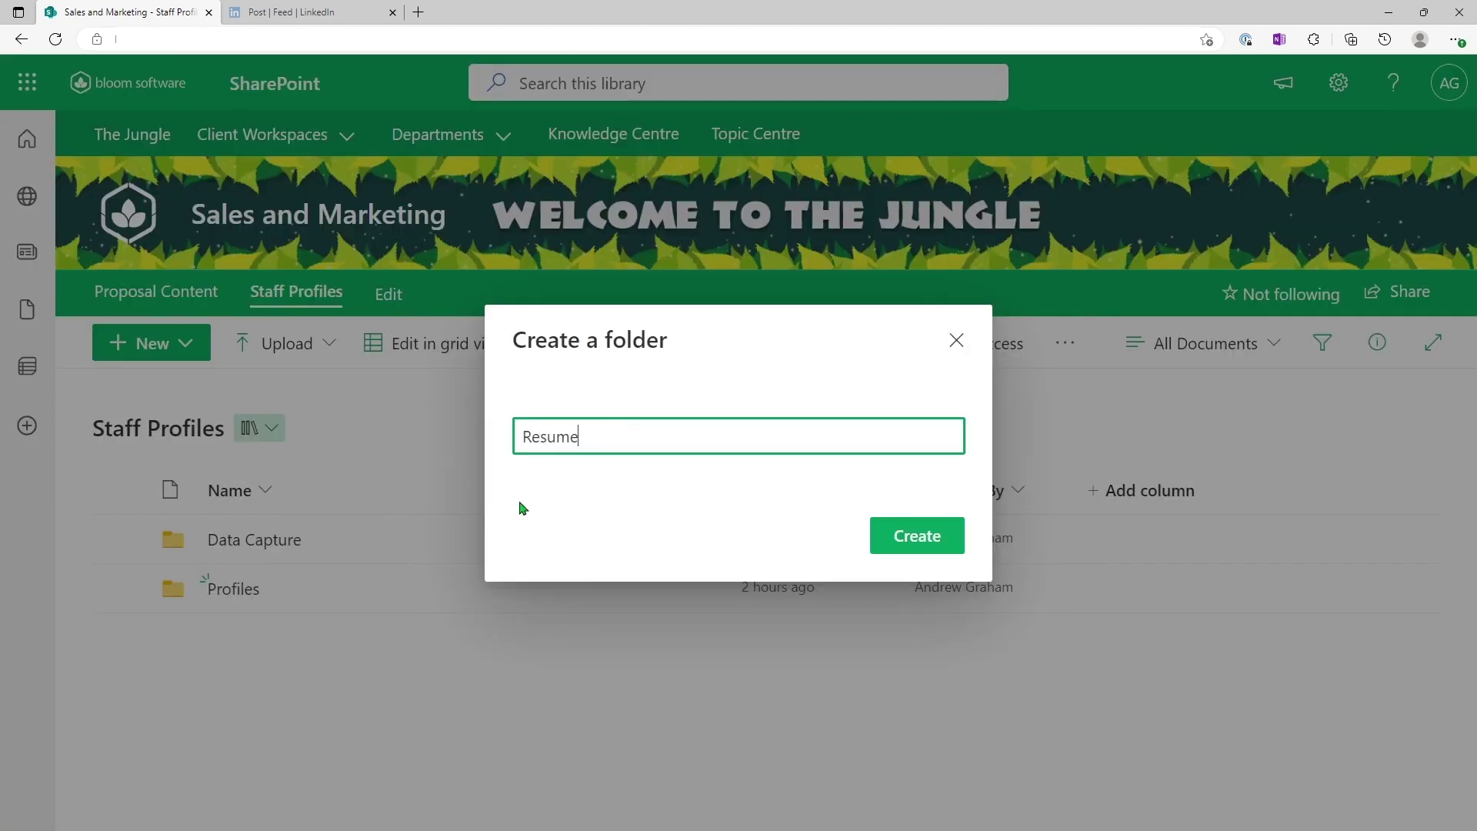
left_click(872, 536)
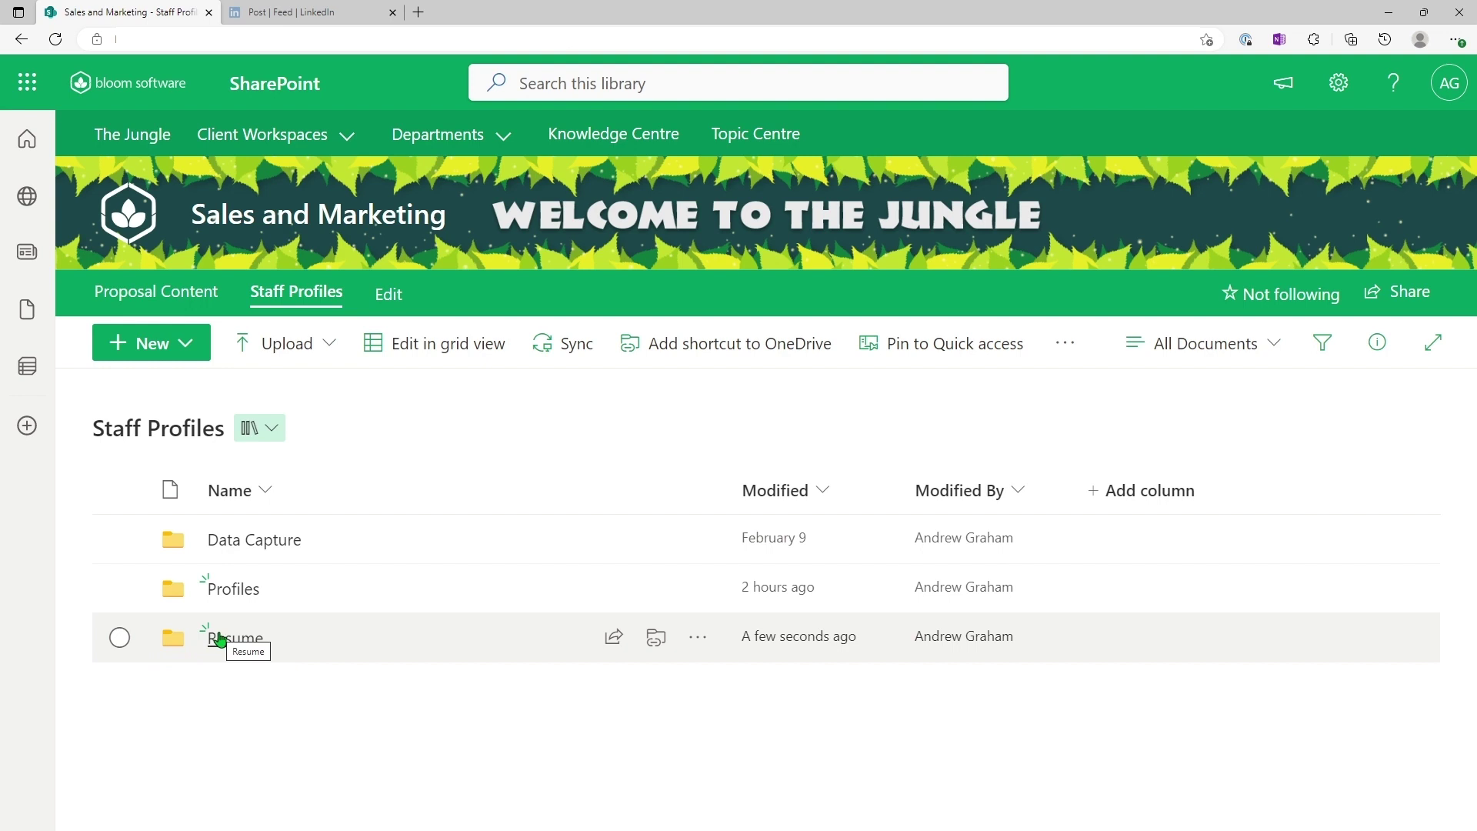
Request files for the Resume folder with the description 'Please upload your updated resume'
left_click(698, 639)
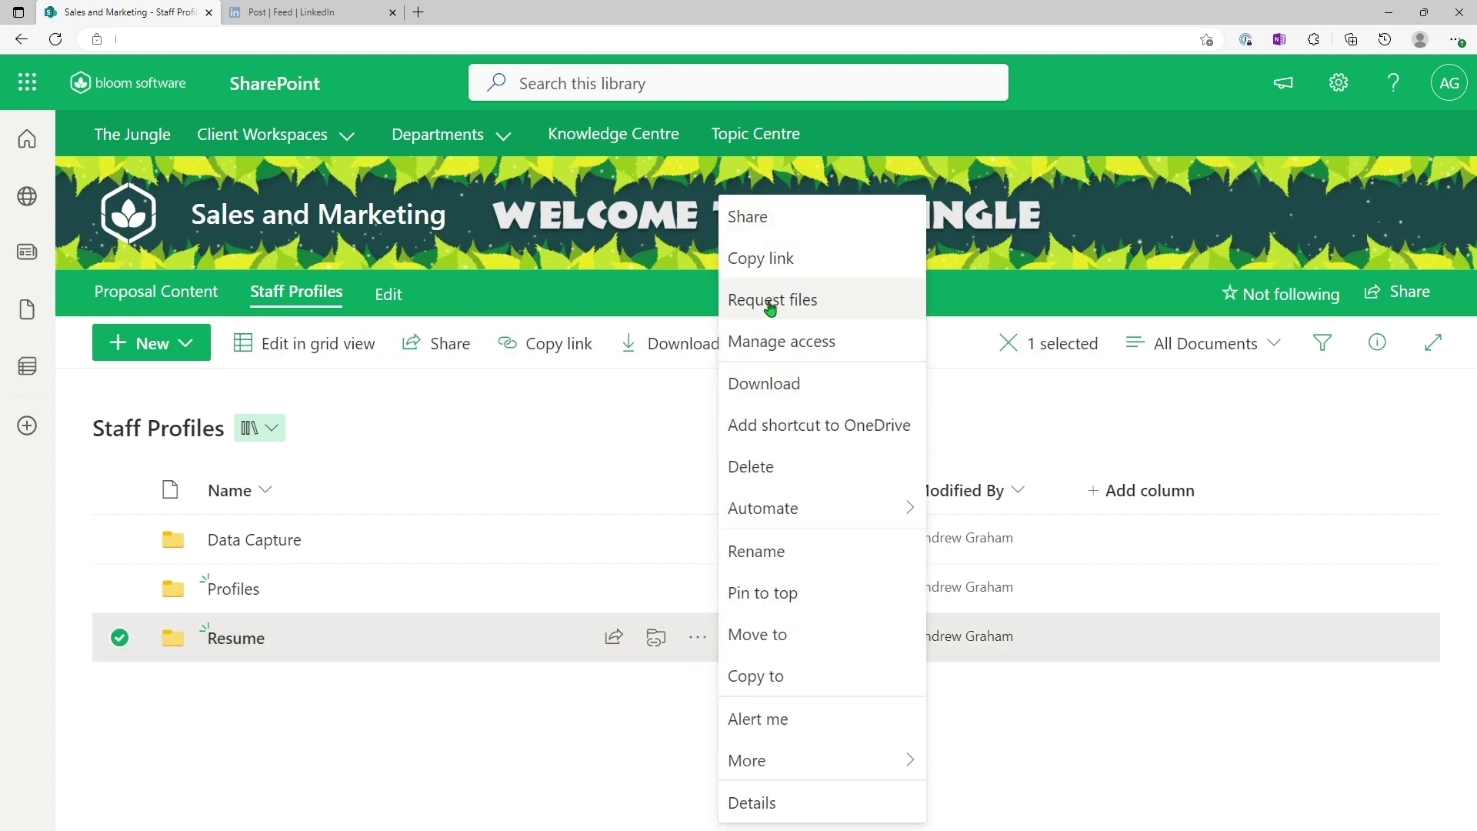
left_click(1155, 773)
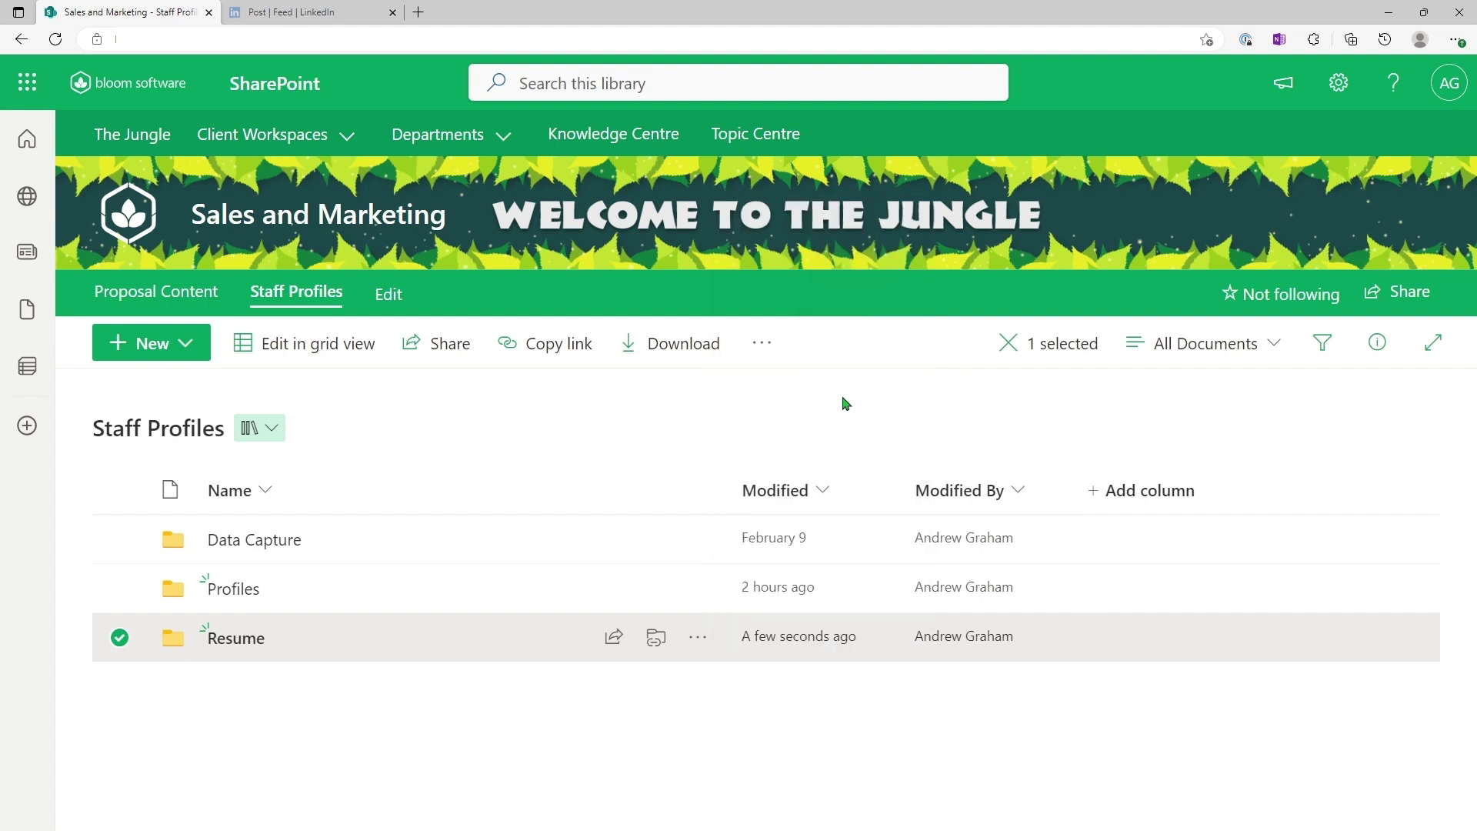
left_click(759, 345)
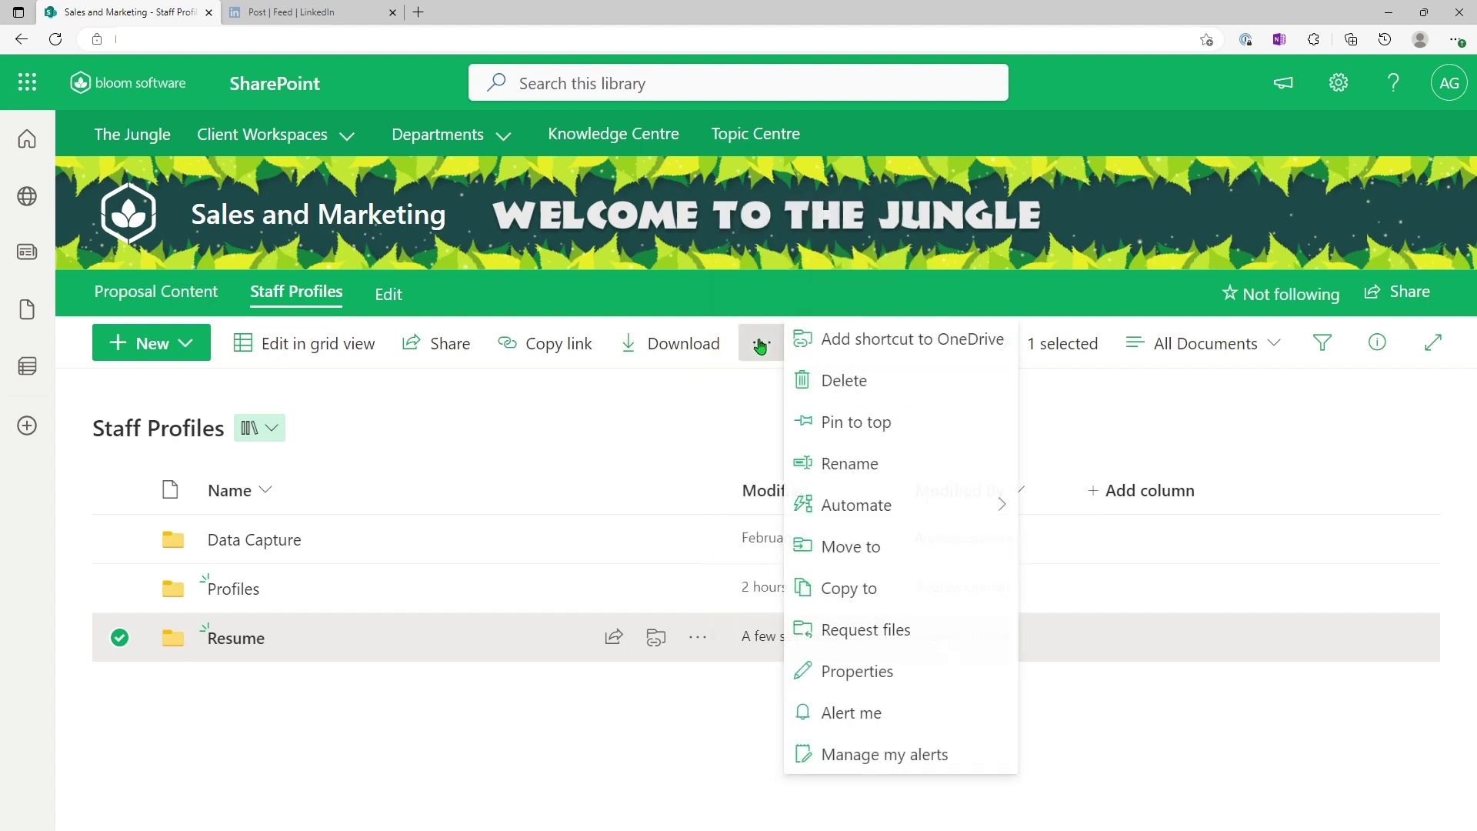
left_click(859, 637)
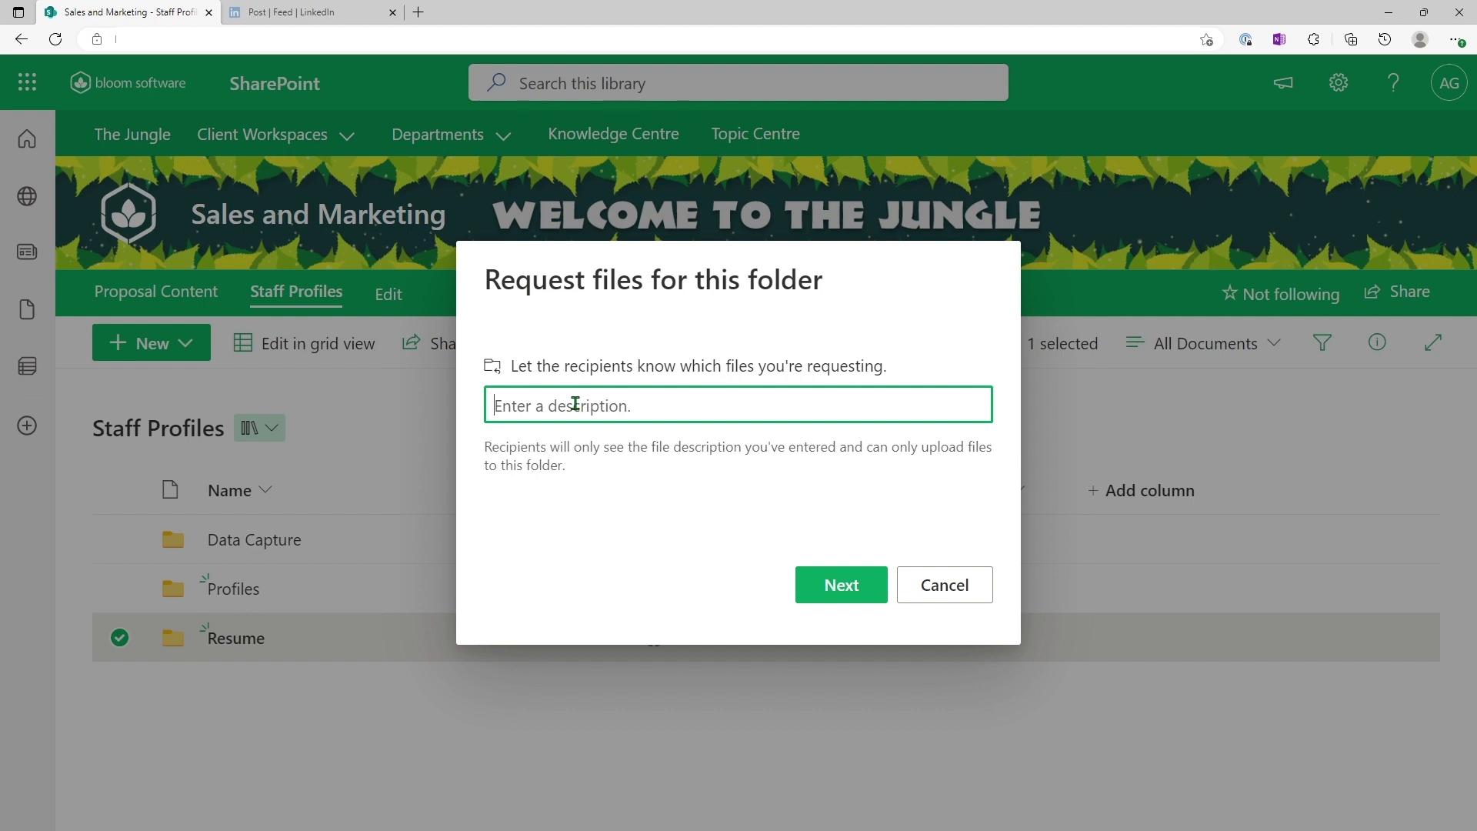
type("Please")
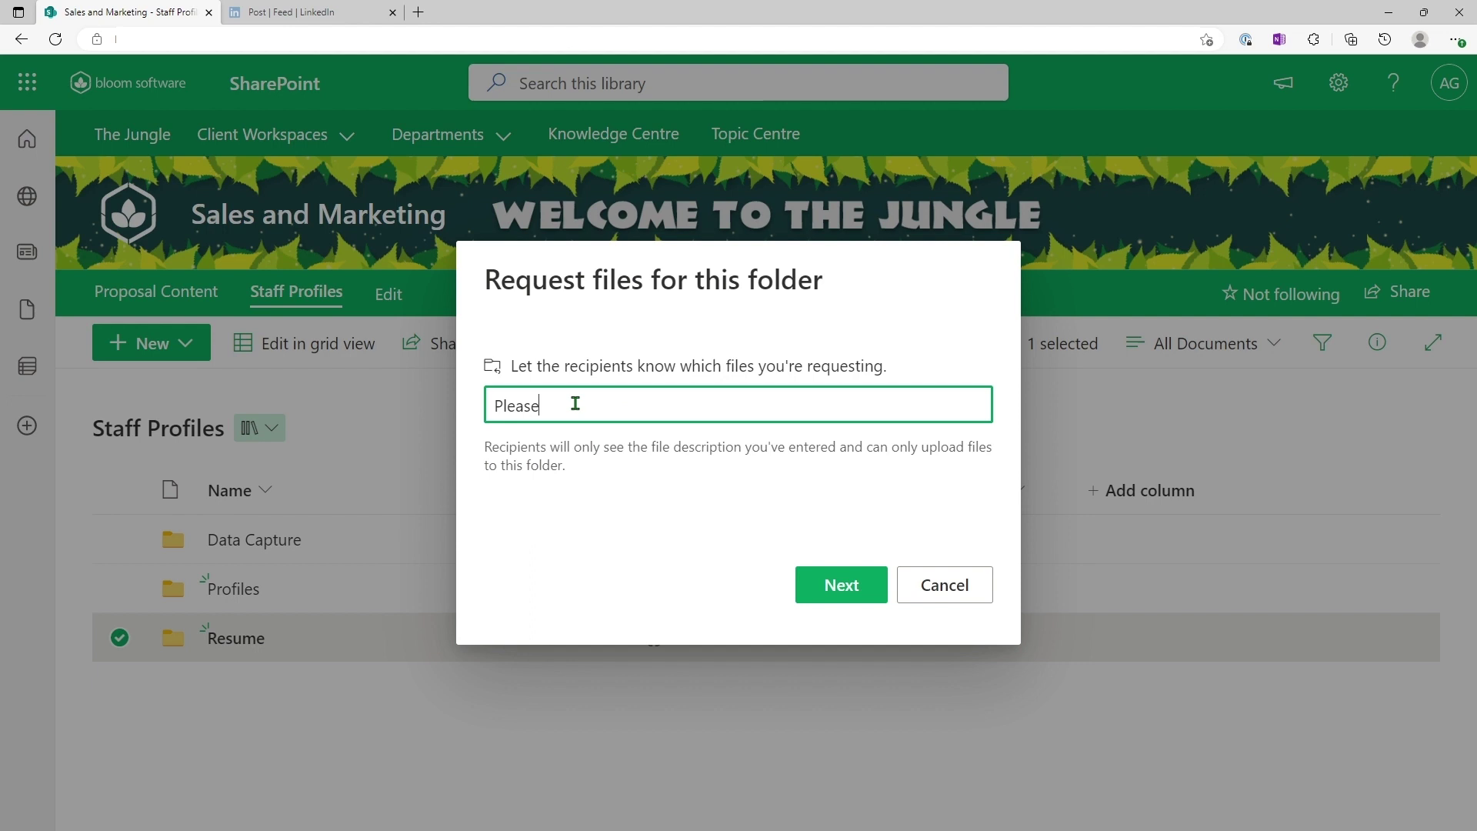
type(" upload yo")
type("ur current")
key("BackSpace")
key("BackSpace")
key("BackSpace")
key("BackSpace")
key("BackSpace")
key("BackSpace")
key("BackSpace")
key("BackSpace")
type("updated ")
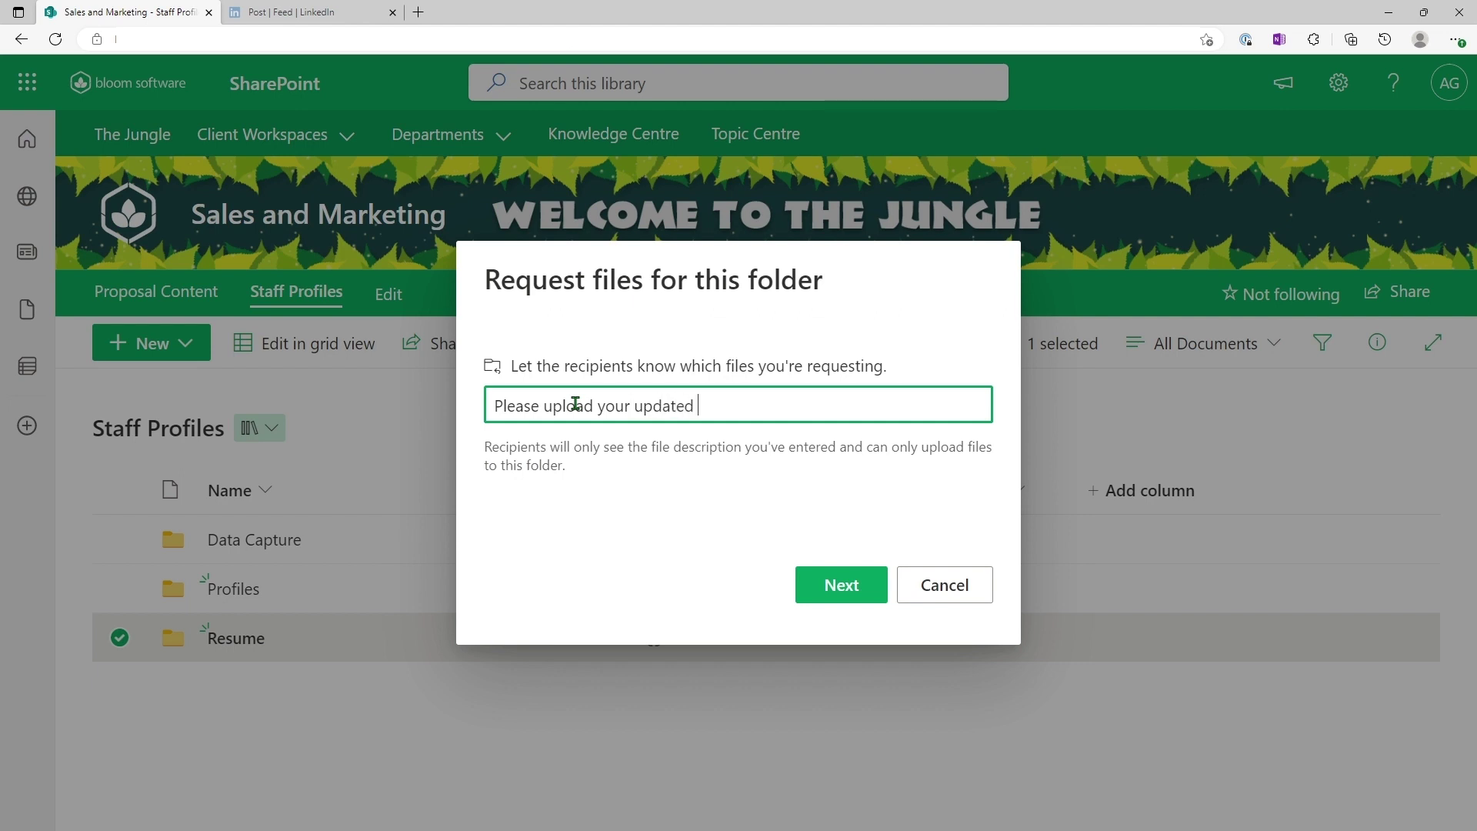
type("resume")
Copy the upload link and add a colleague and an external Gmail address as recipients
left_click(841, 586)
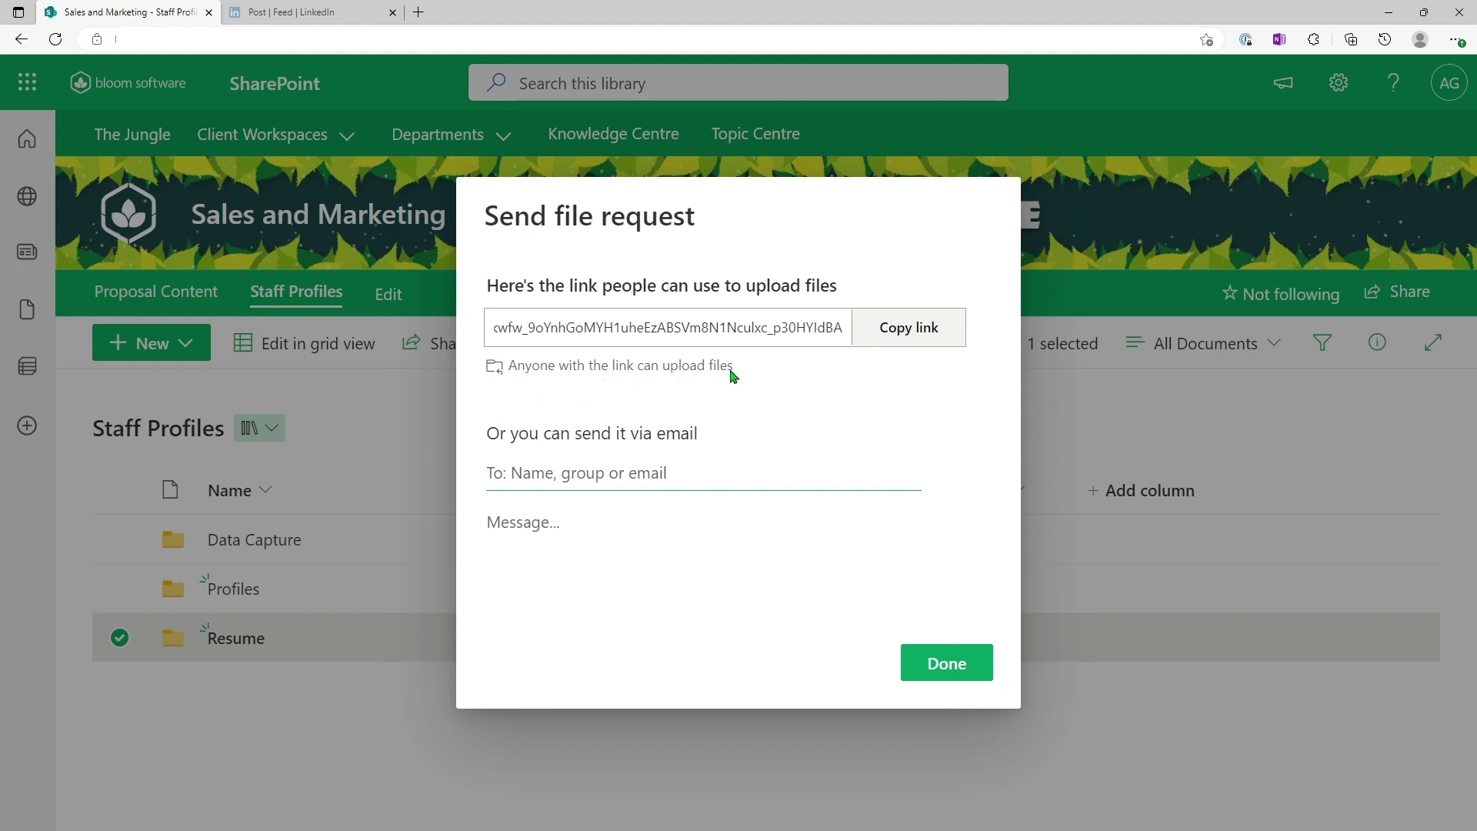
left_click(892, 334)
left_click(544, 471)
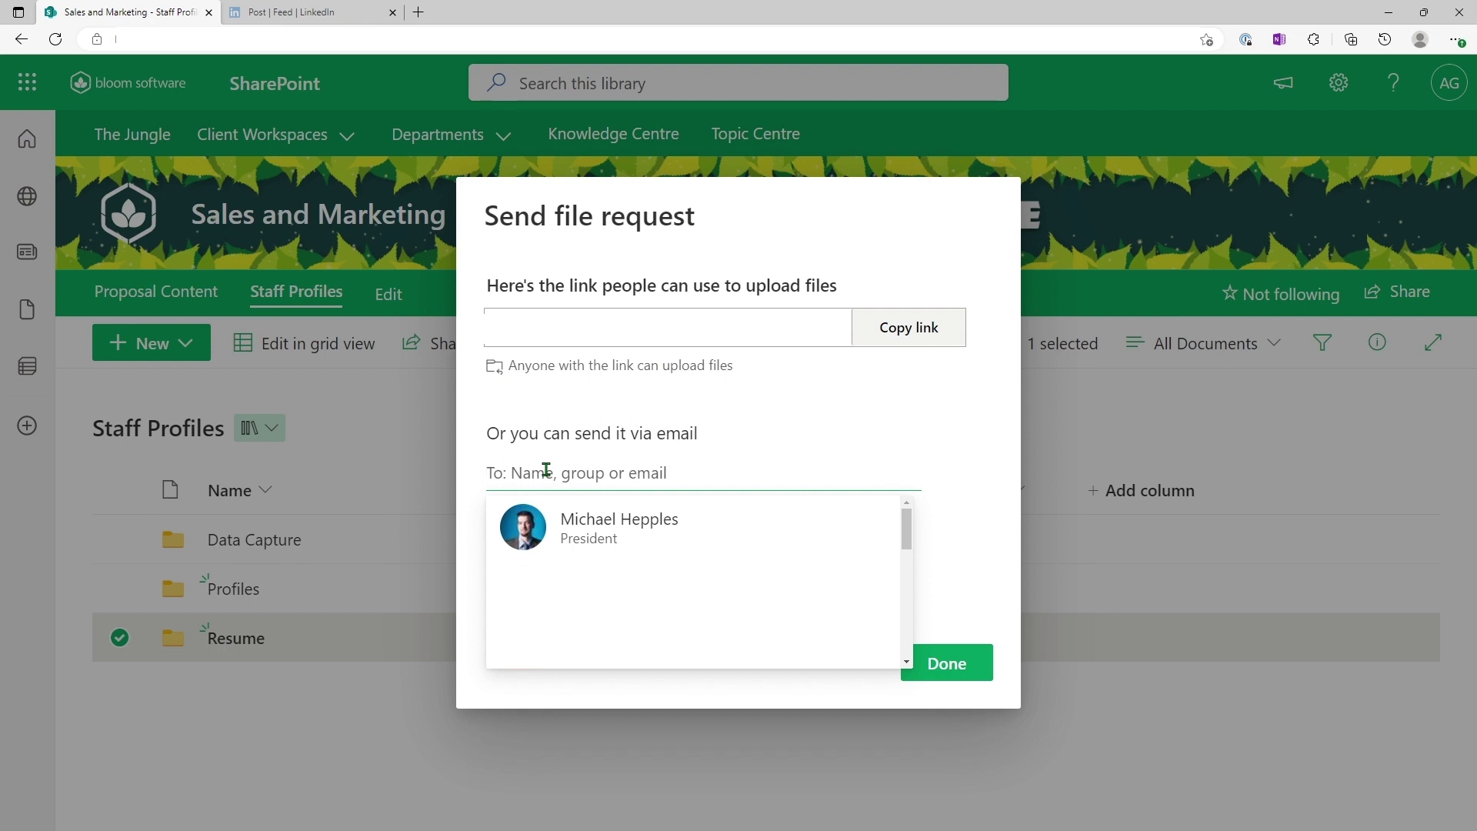
type("yesica")
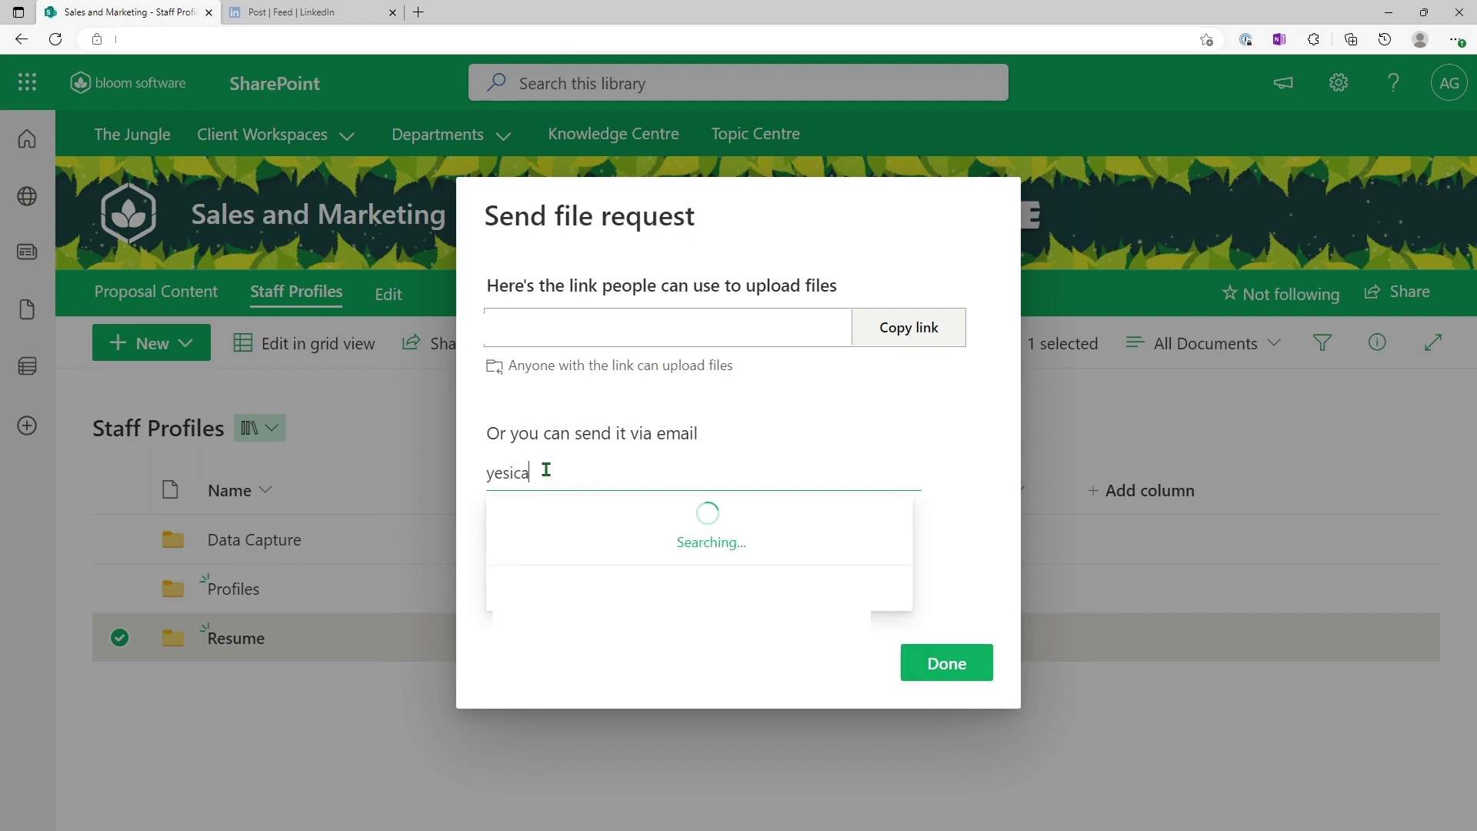
left_click(579, 522)
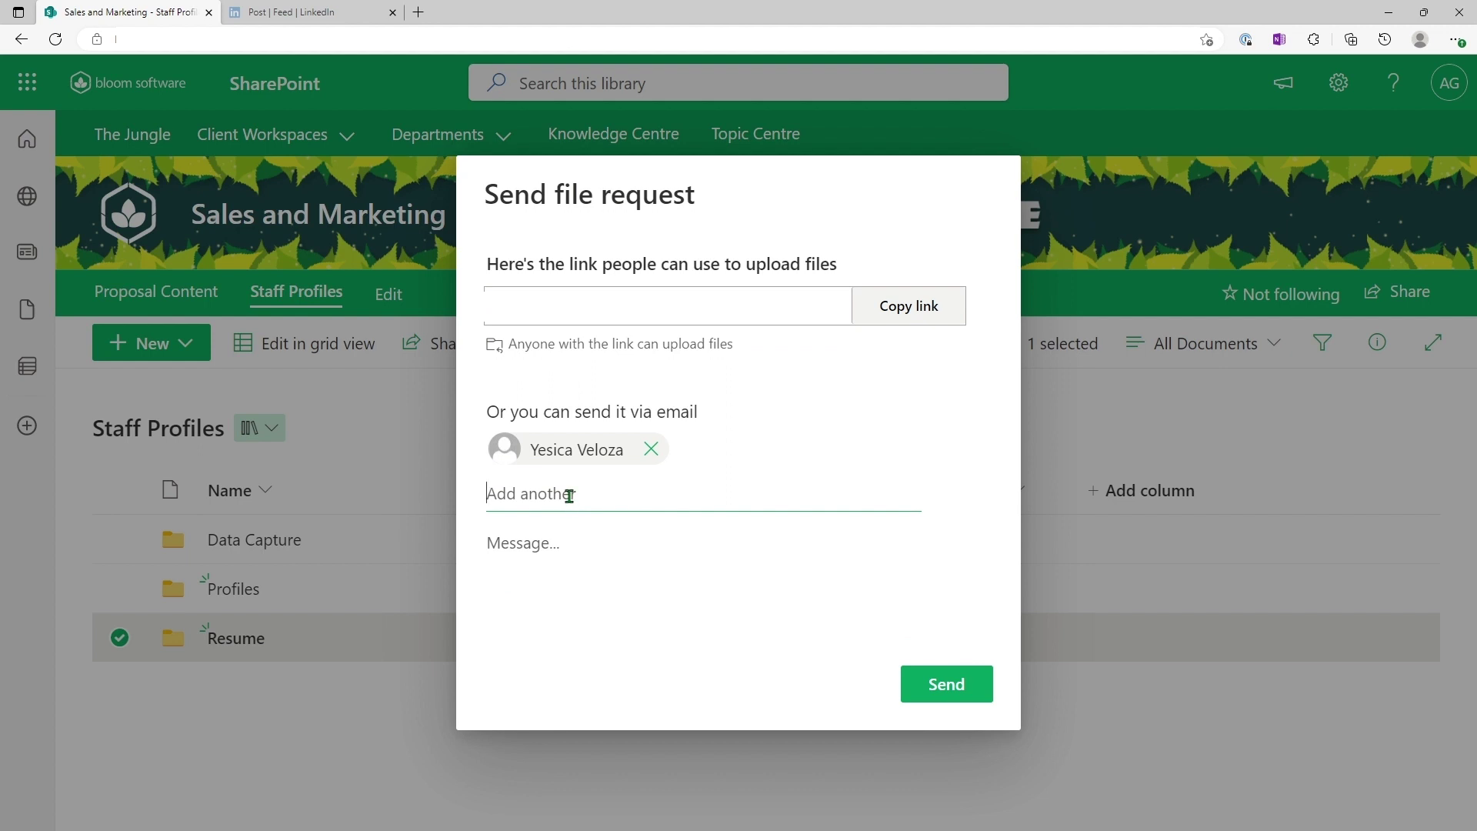
type("andre")
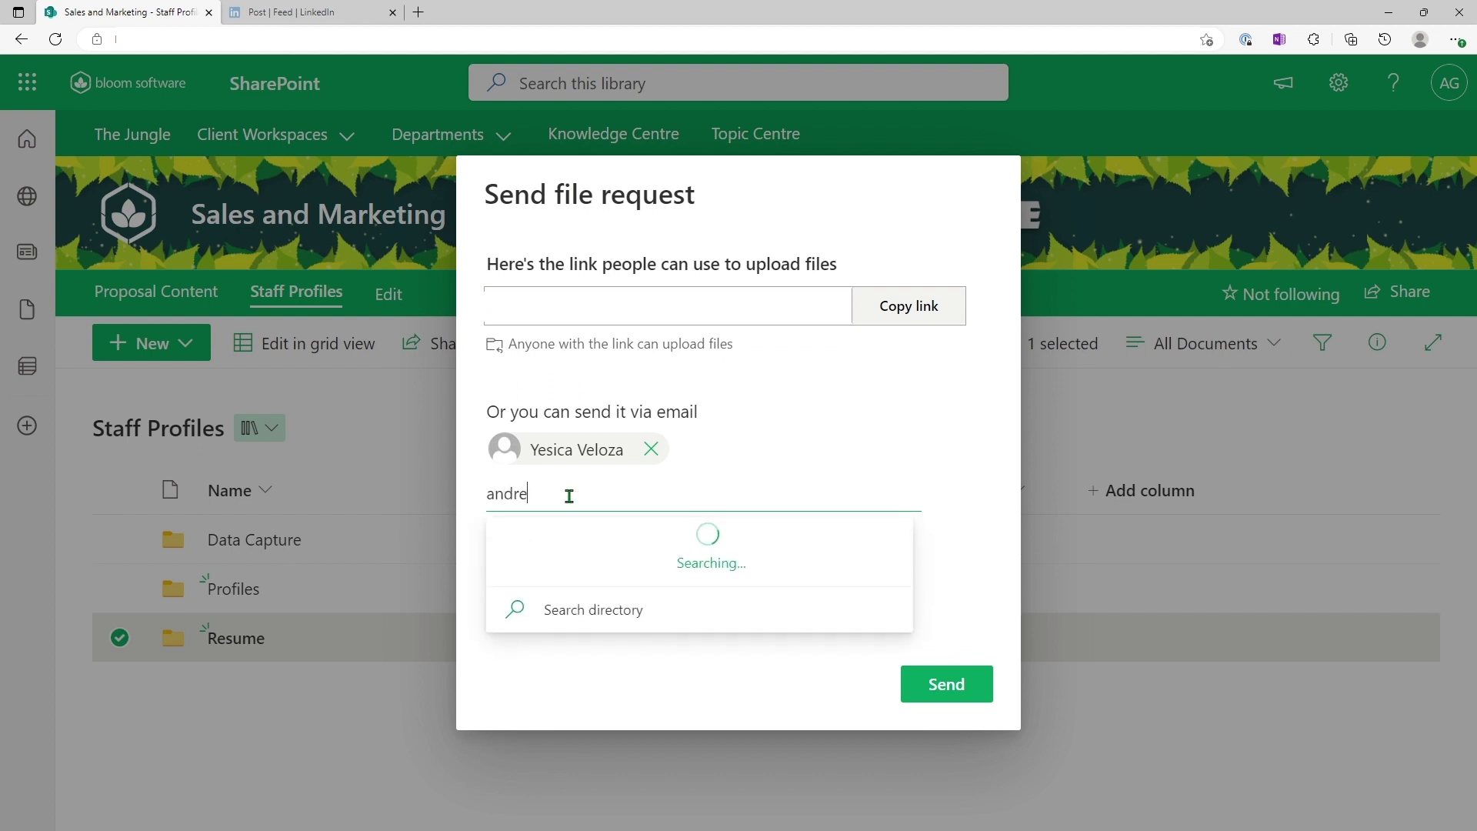
key("BackSpace")
key("BackSpace")
key("BackSpace")
key("BackSpace")
key("BackSpace")
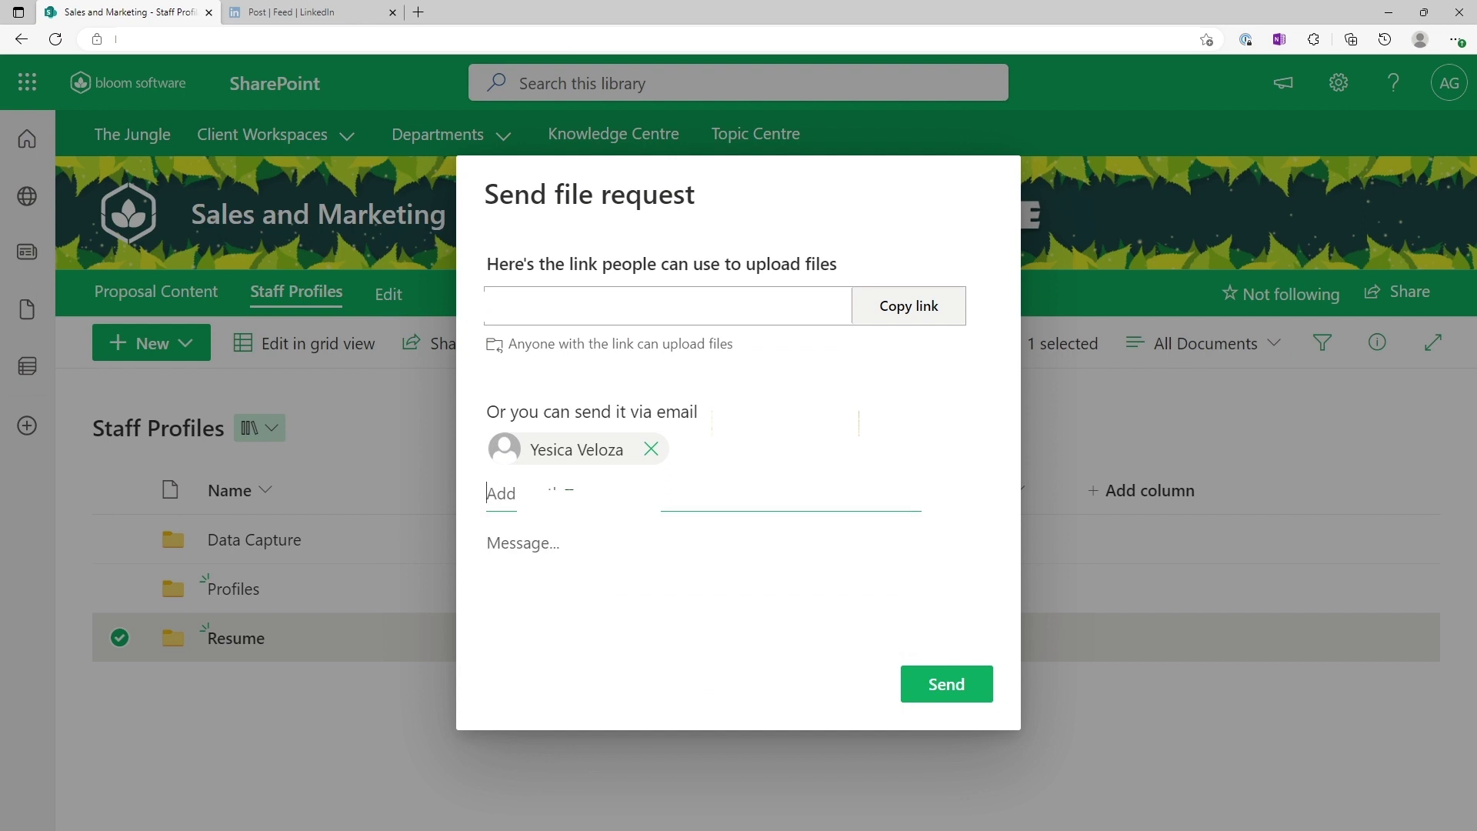
type("and")
key("Return")
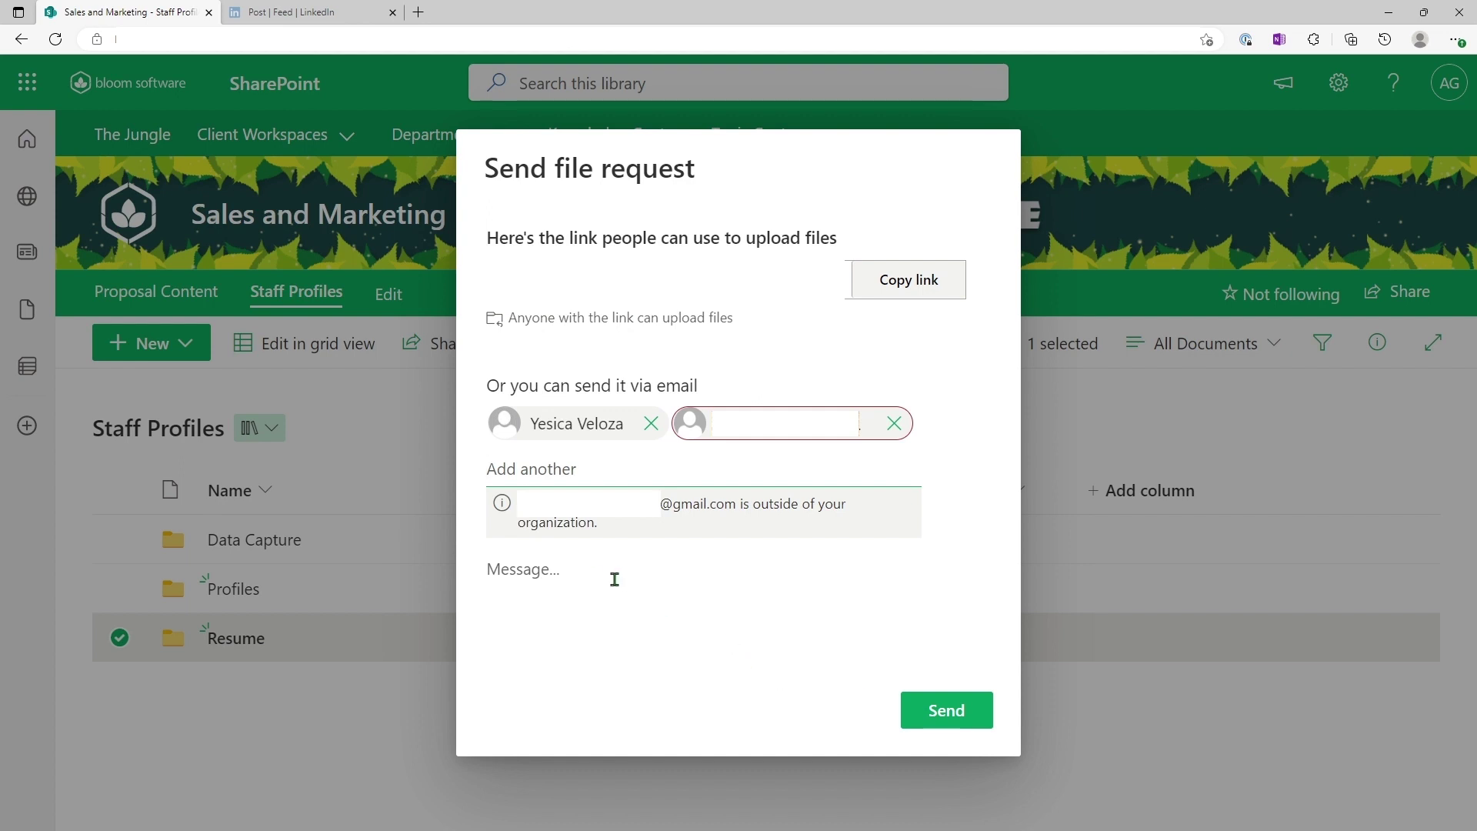
Add the message 'Please. I need it by tomorrow at 5PM' and send the request
left_click(552, 575)
type("Please. I need it by tomorrow ")
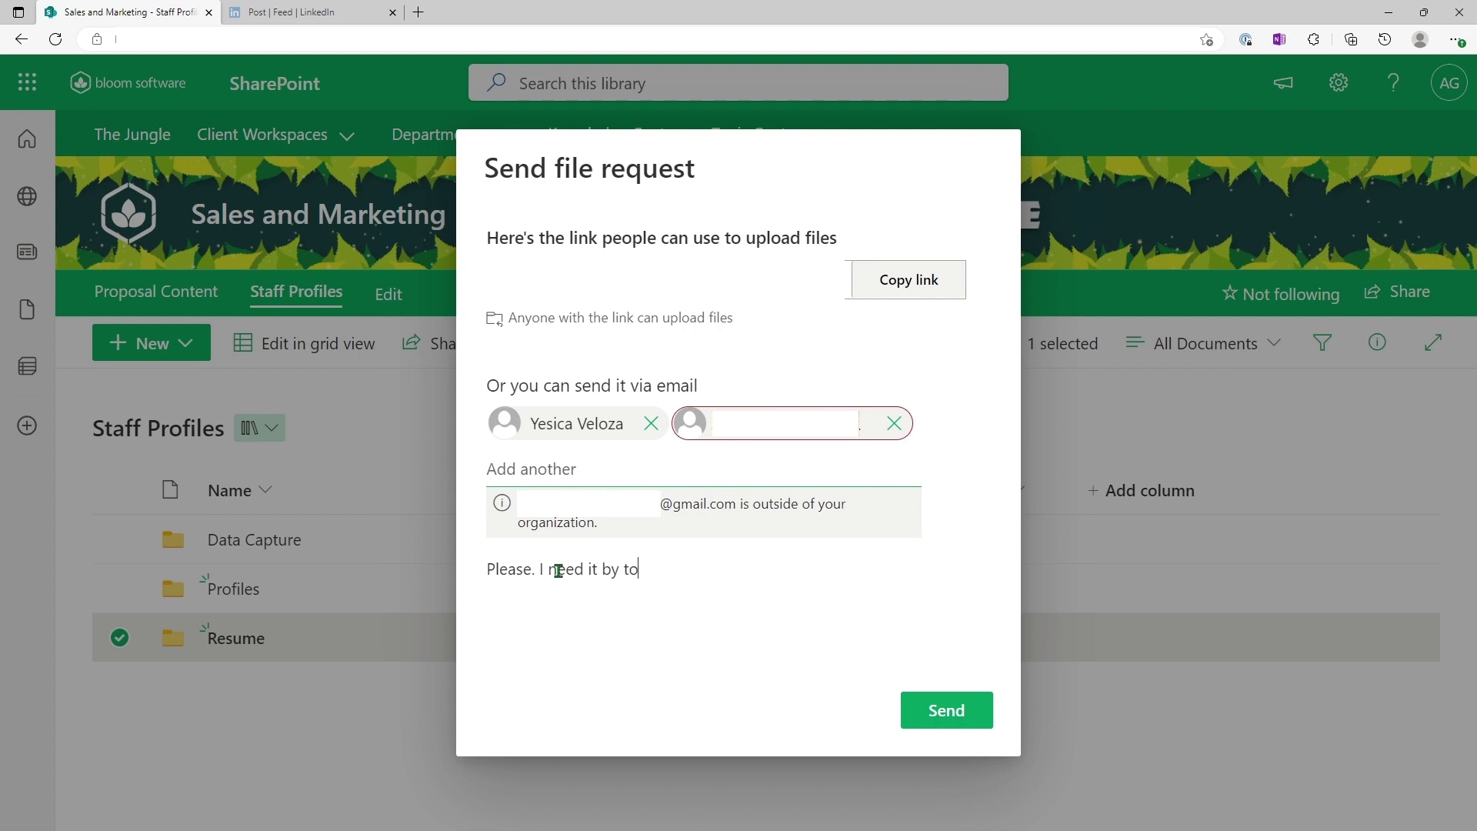
type("at 5PM")
left_click(931, 703)
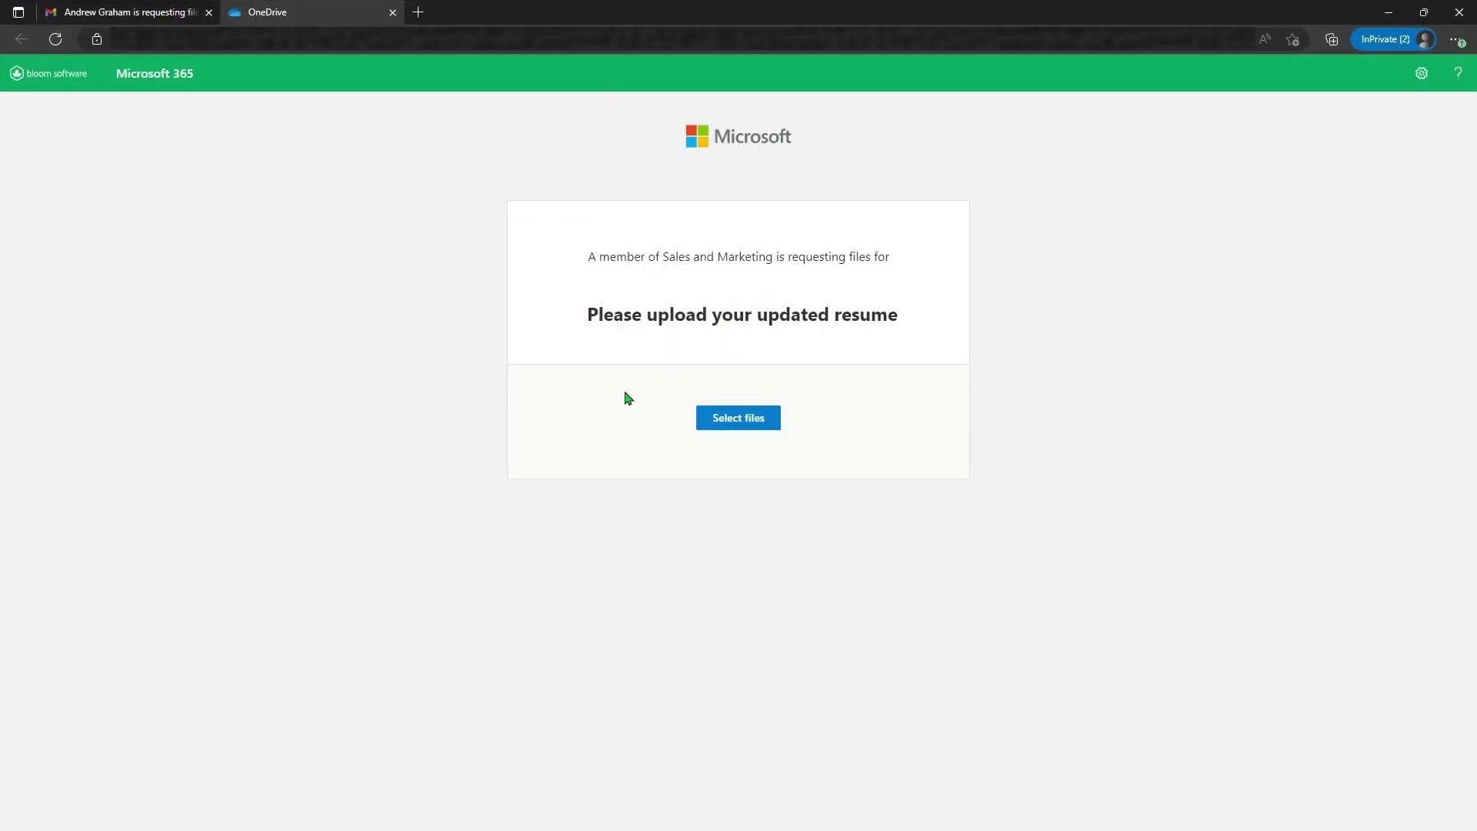
Select the resume .docx file from Desktop > My Resume as the file to upload
left_click(737, 422)
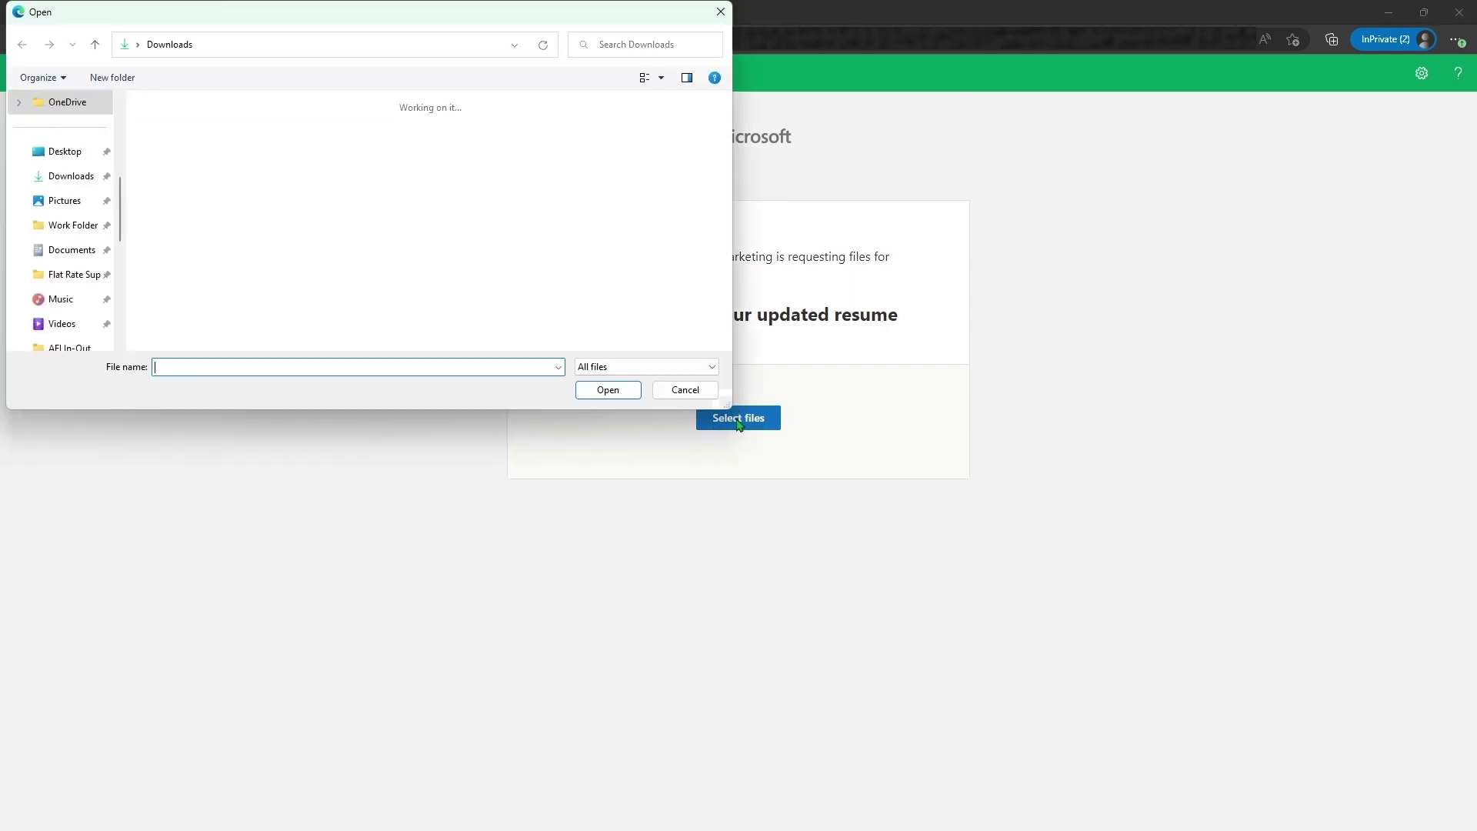
left_click(66, 154)
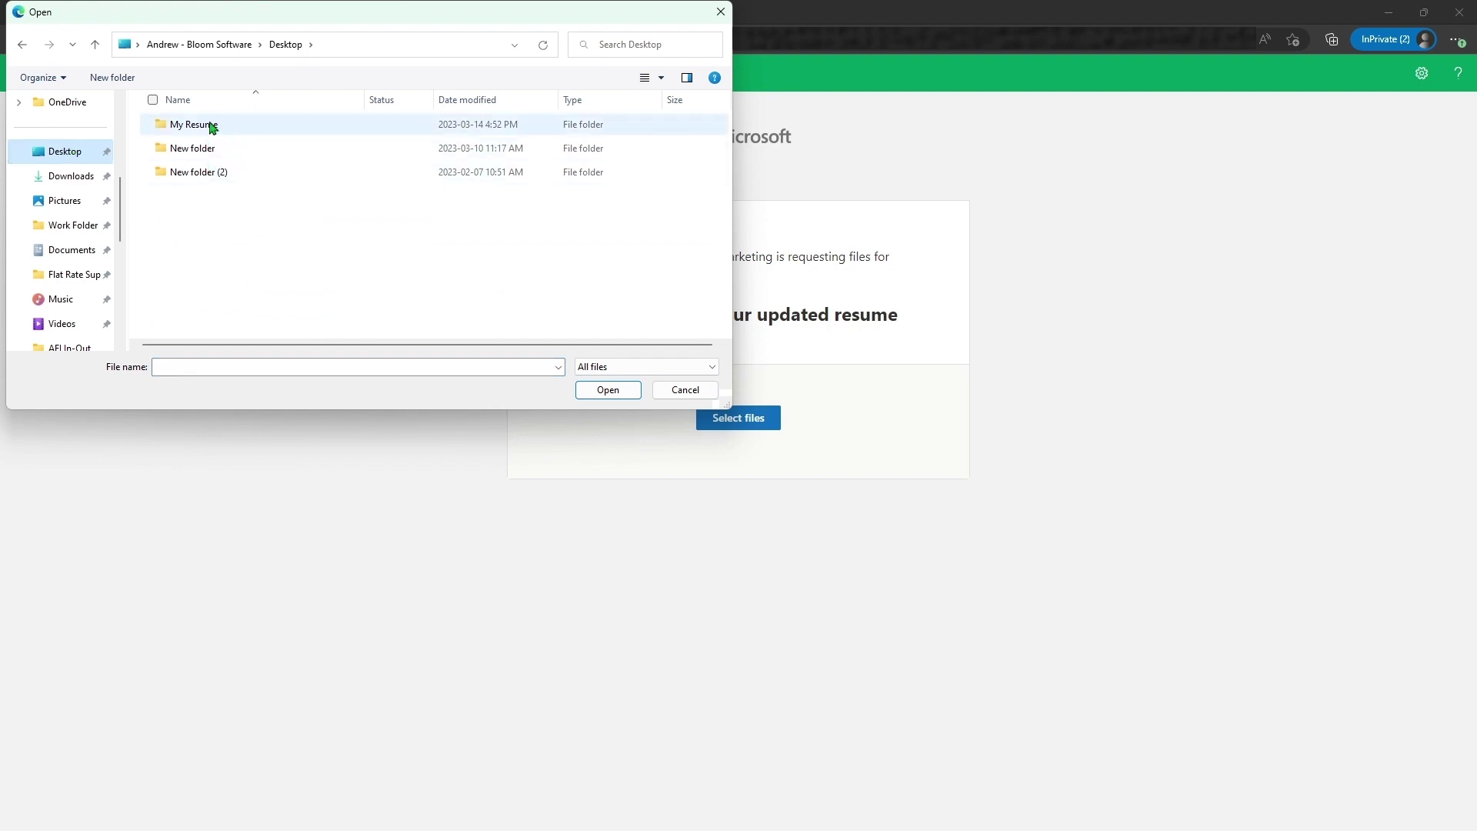
double_click(212, 126)
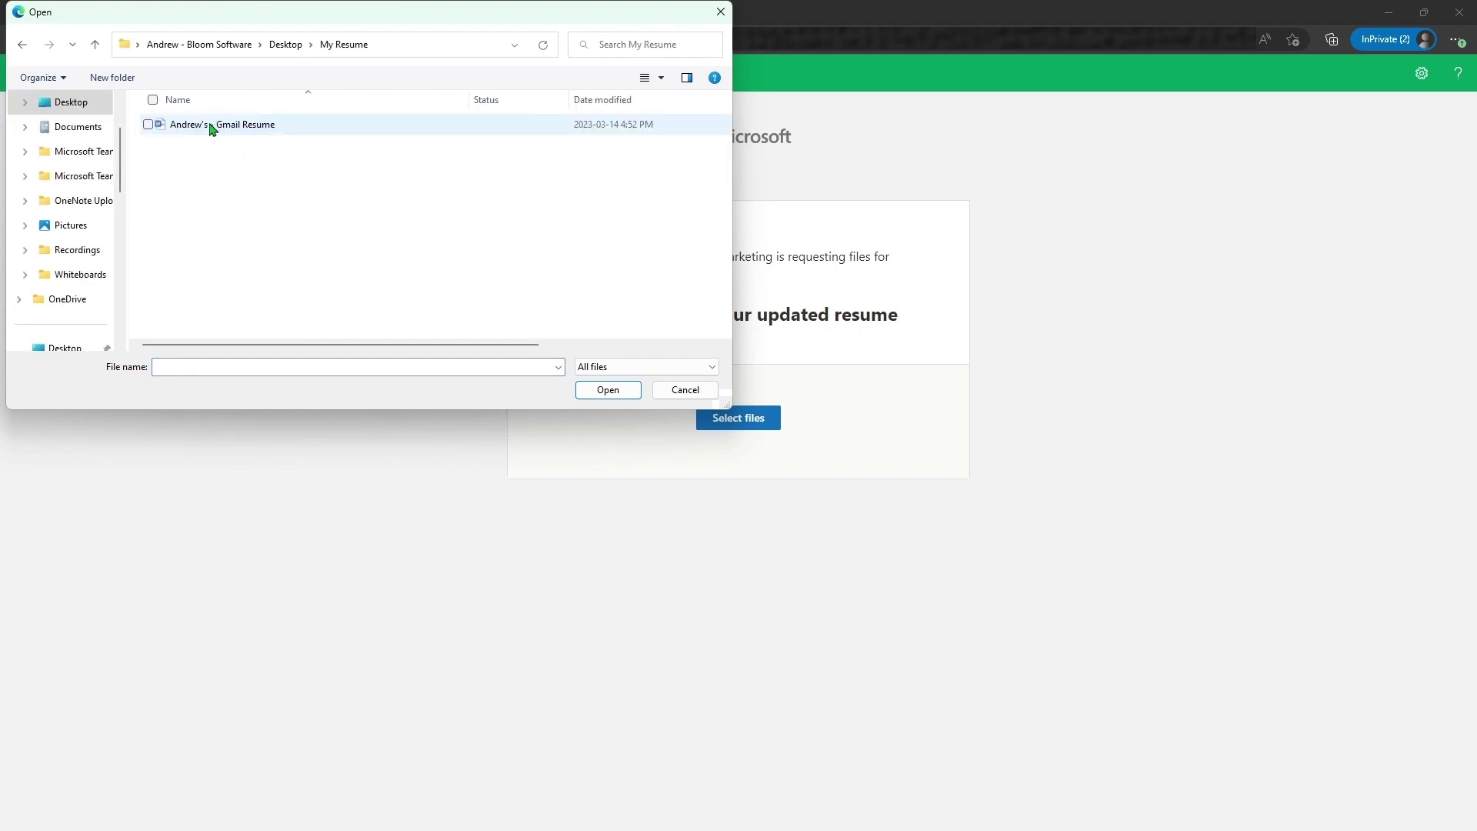
double_click(212, 125)
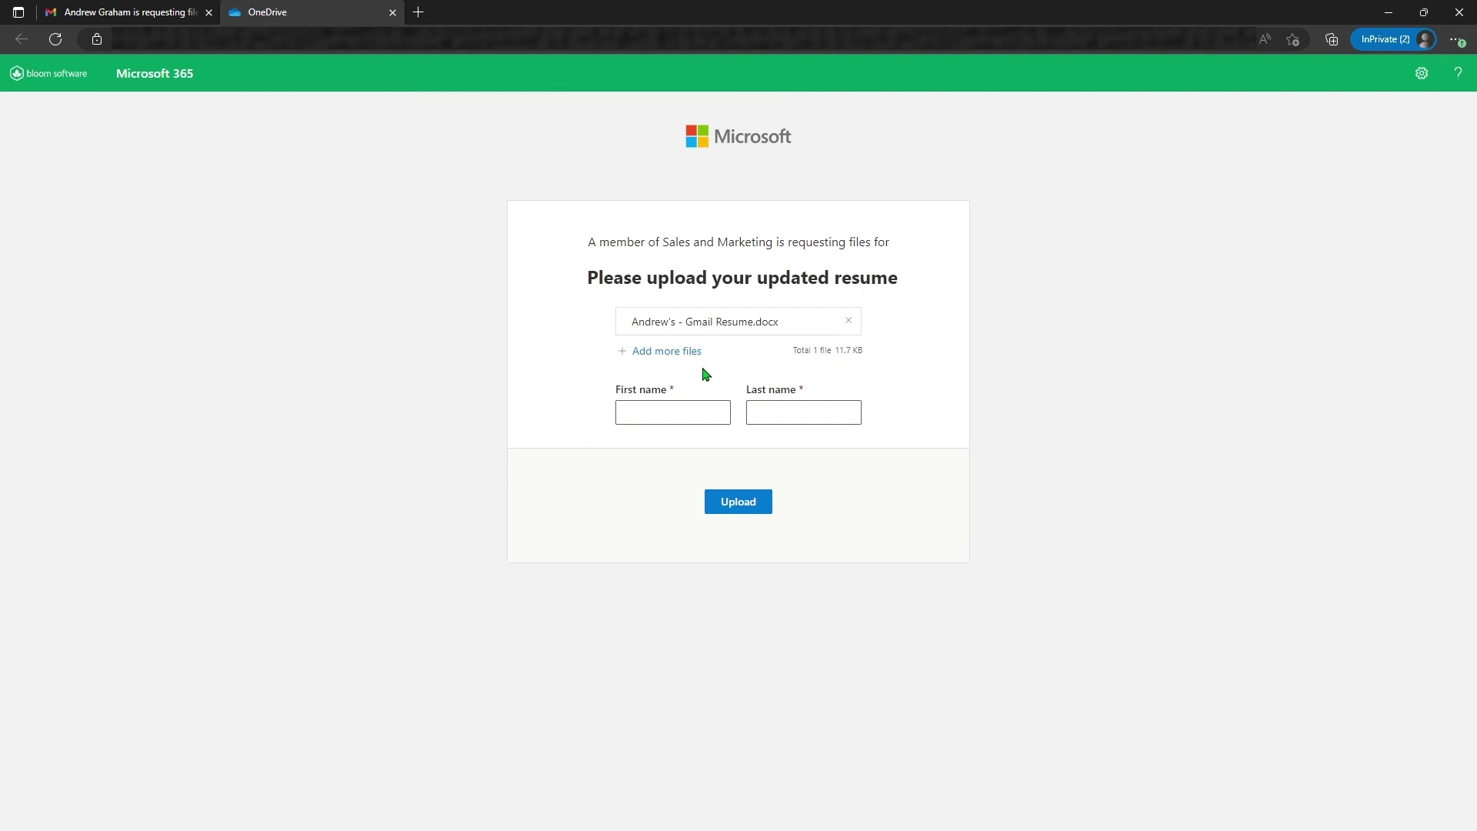
Enter the uploader's first and last name and upload the resume file
left_click(670, 413)
type("James")
left_click(774, 422)
type("Bond")
left_click(751, 505)
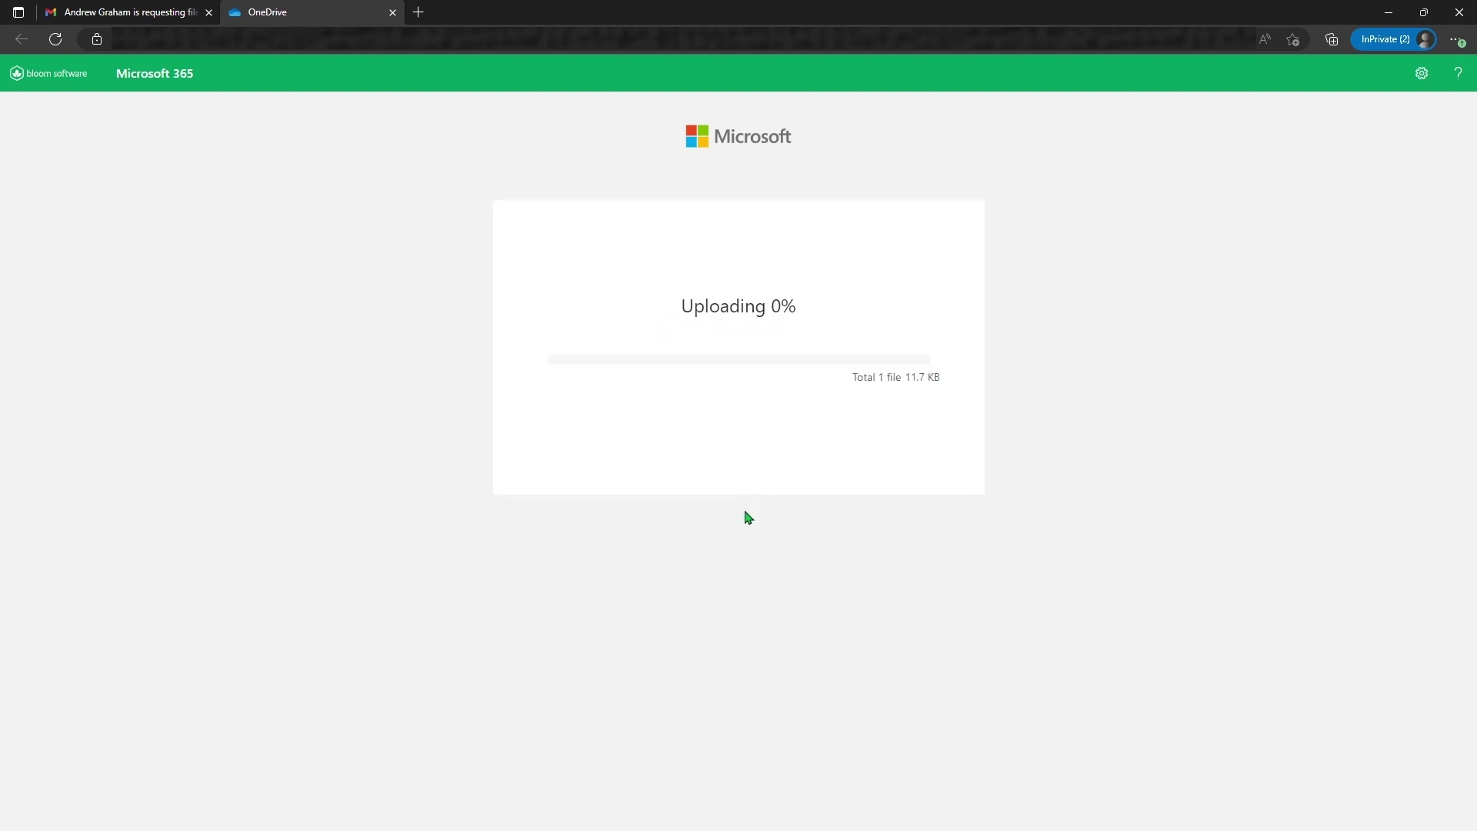
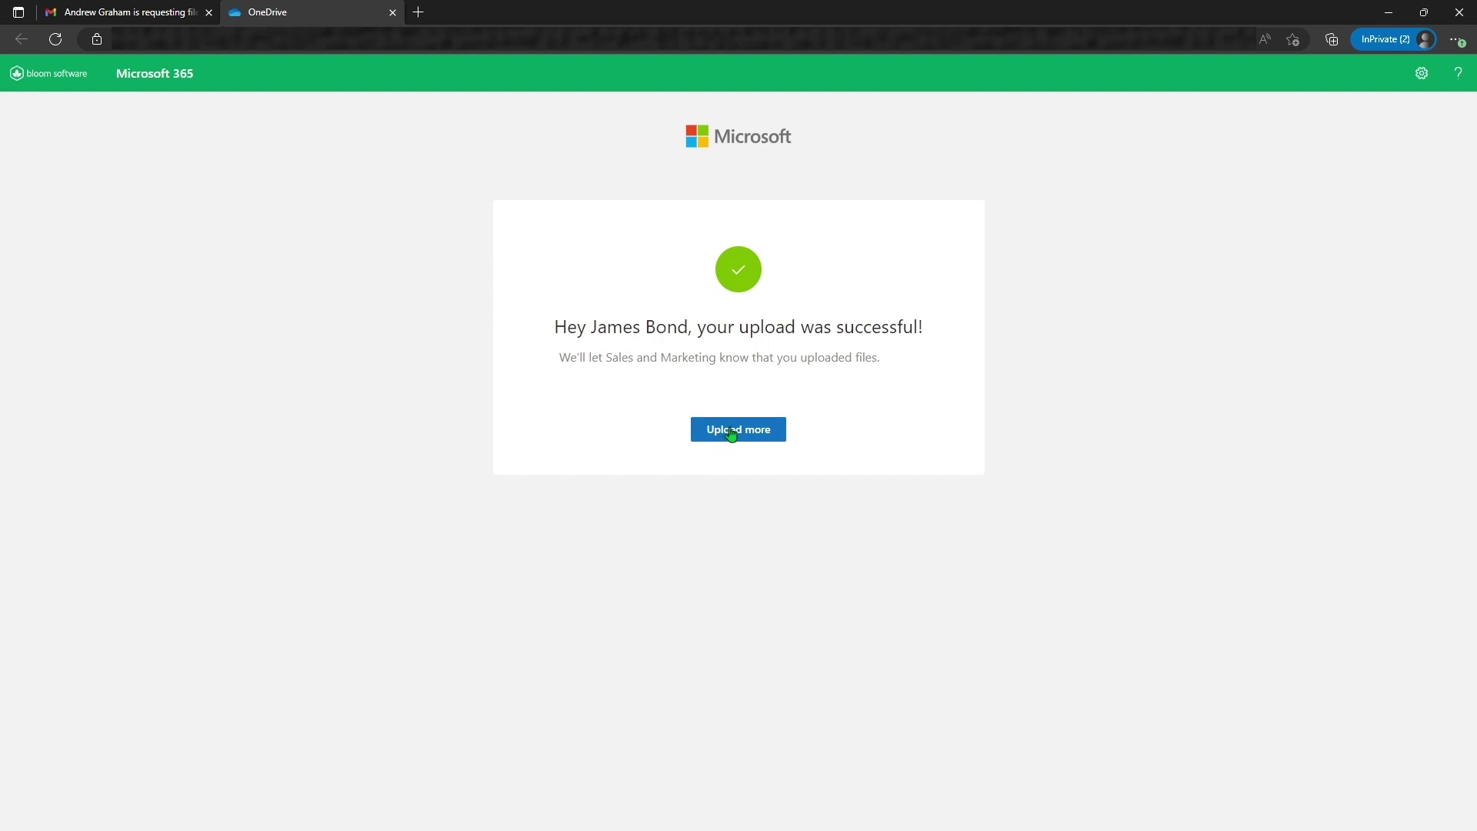
Attach the 11.7 KB Gmail Resume .docx from My Resume as another upload and submit it
left_click(732, 434)
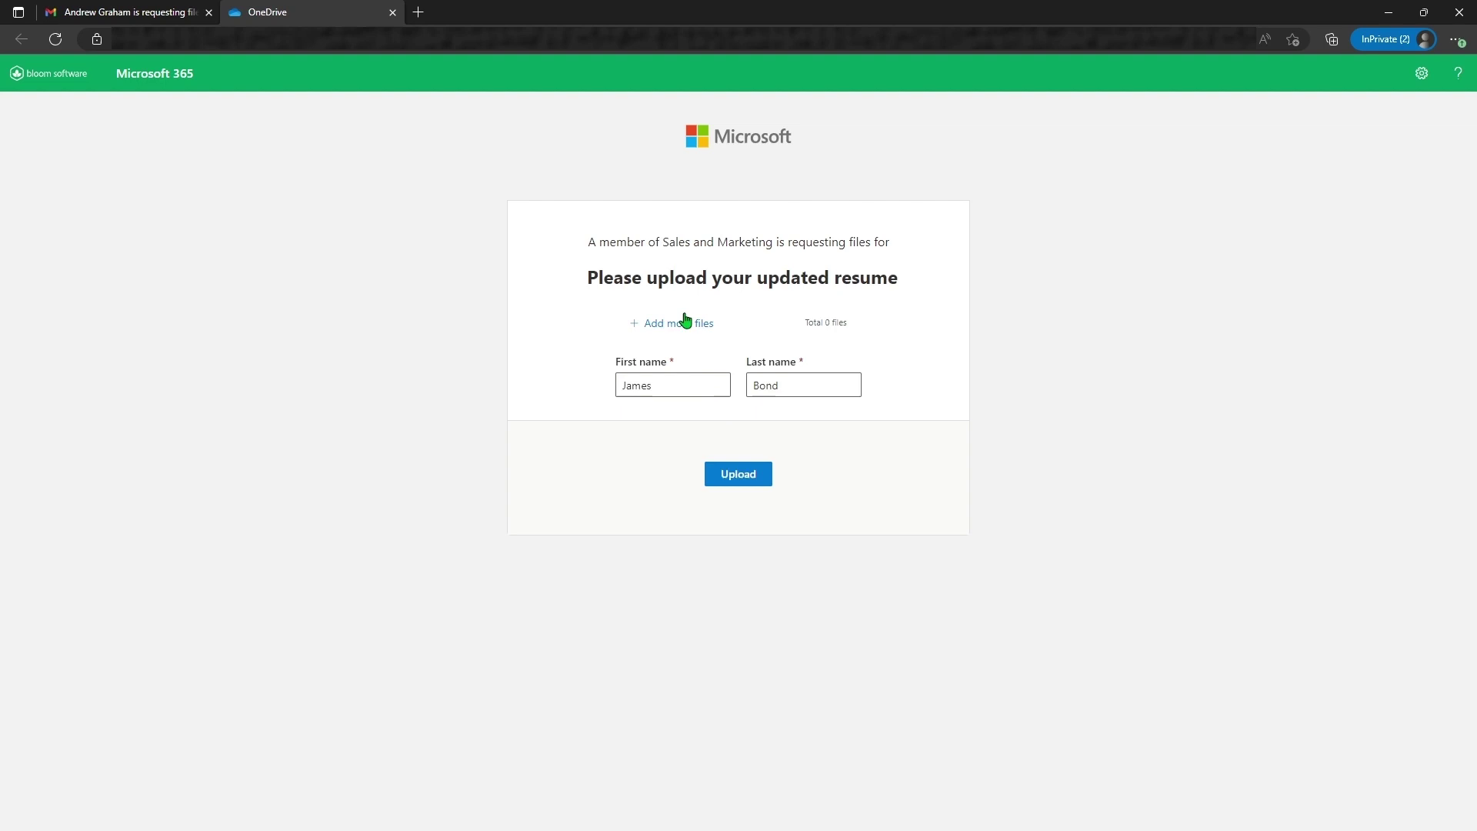
left_click(684, 324)
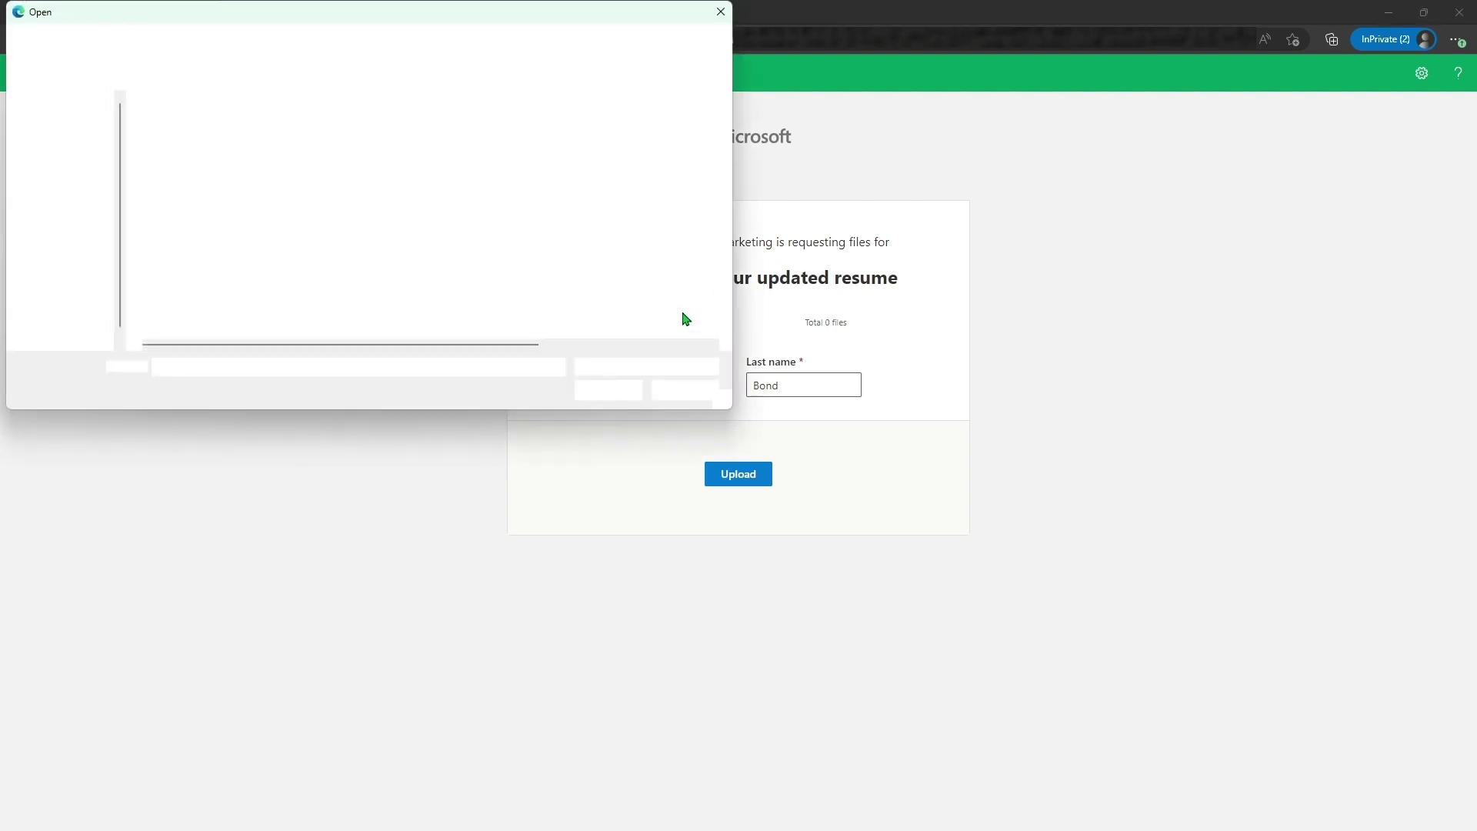
left_click(247, 125)
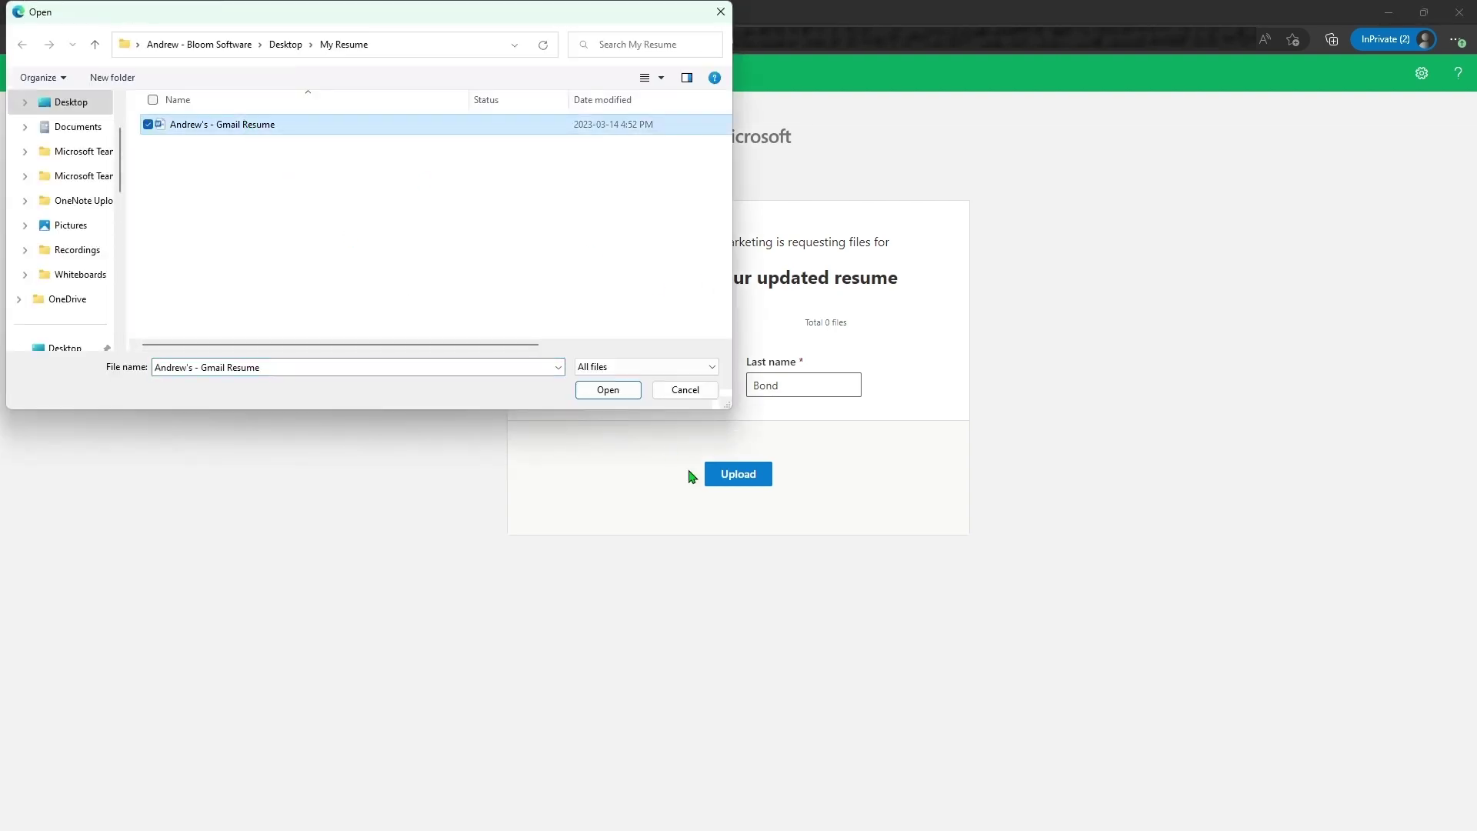
left_click(608, 390)
left_click(750, 505)
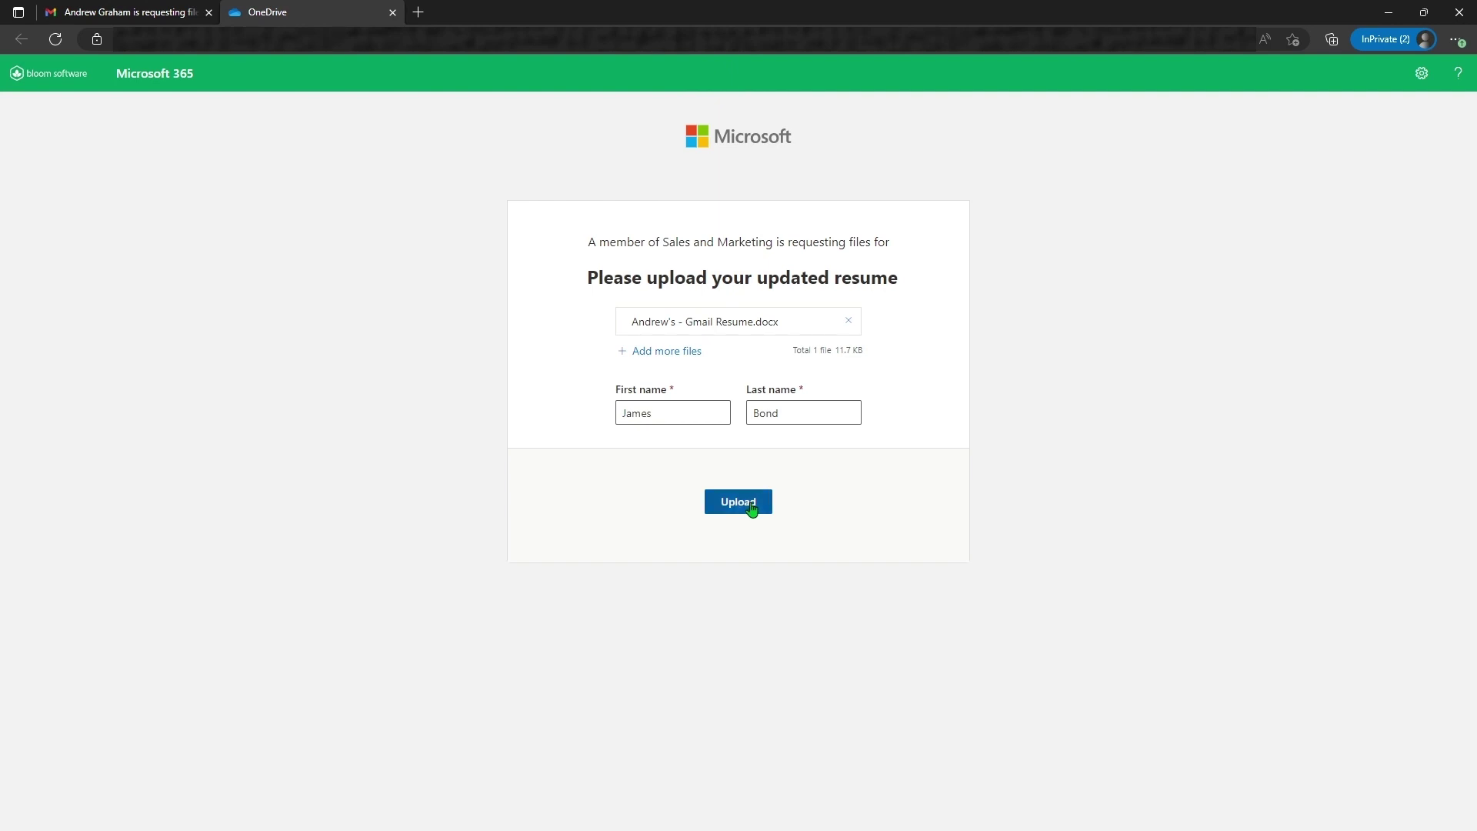
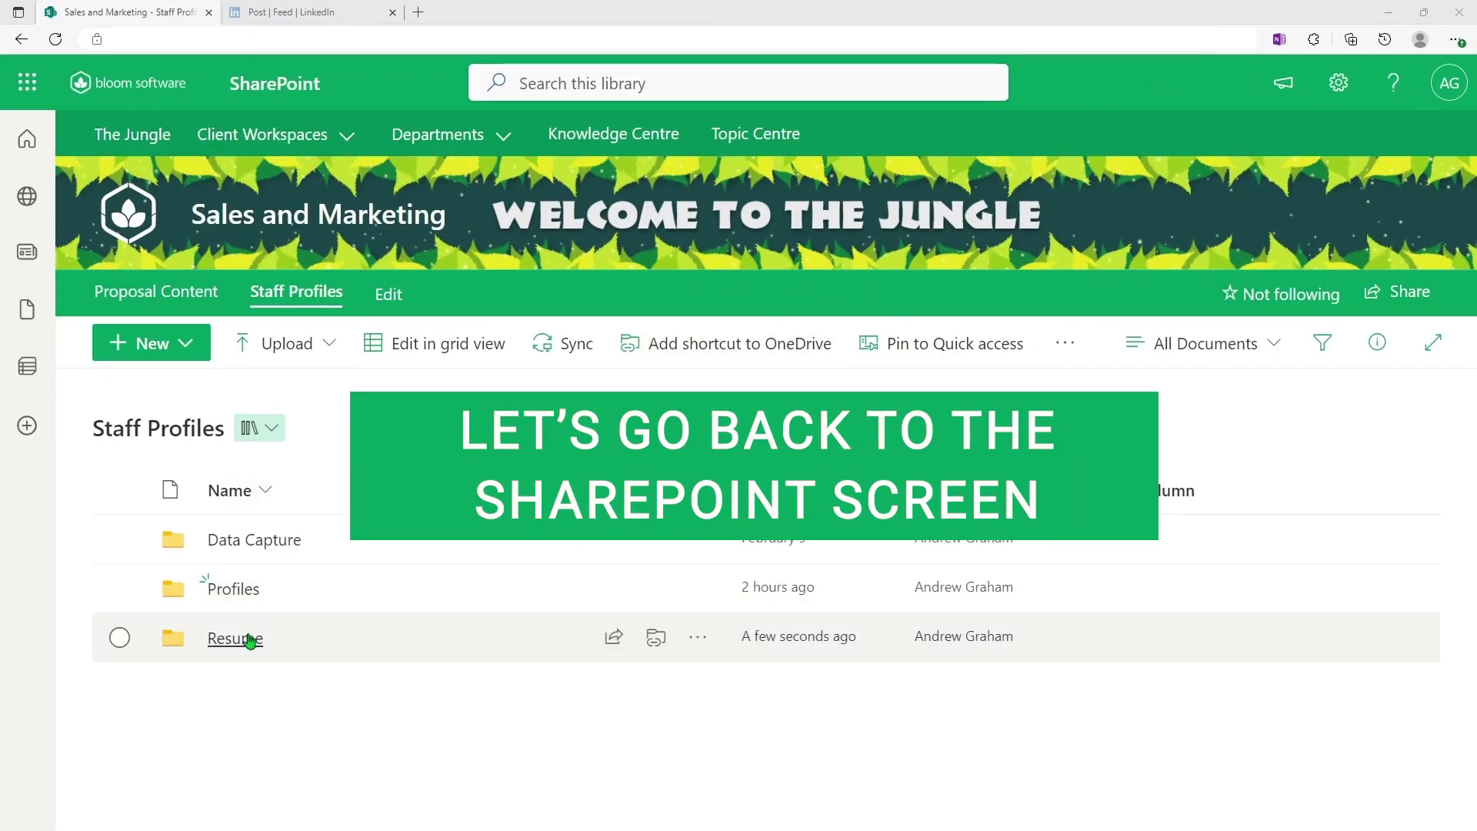
Open the Resume folder to view its two resume files, then bring up the file request tab
left_click(250, 638)
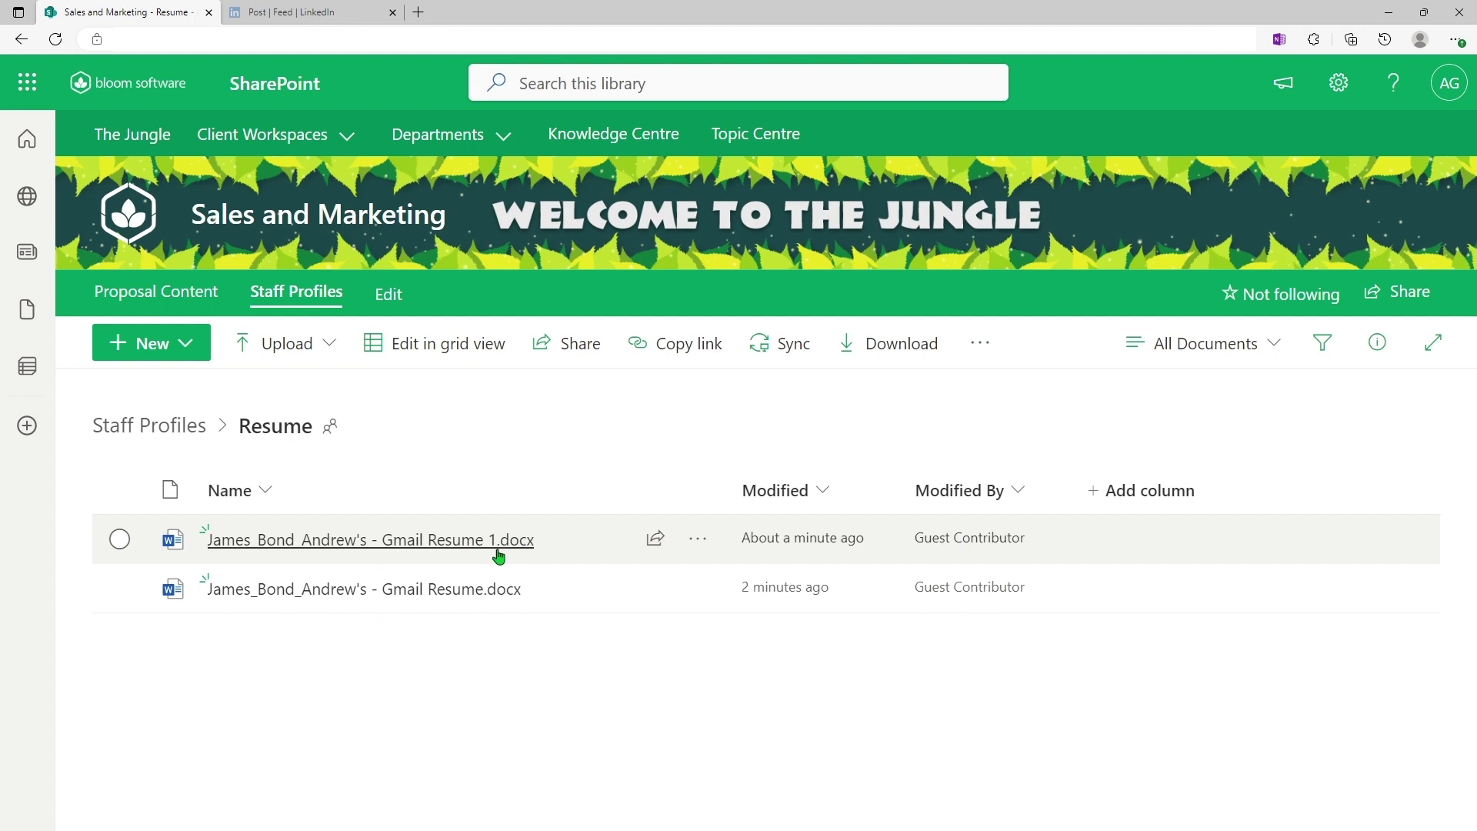
mouse_move(498, 553)
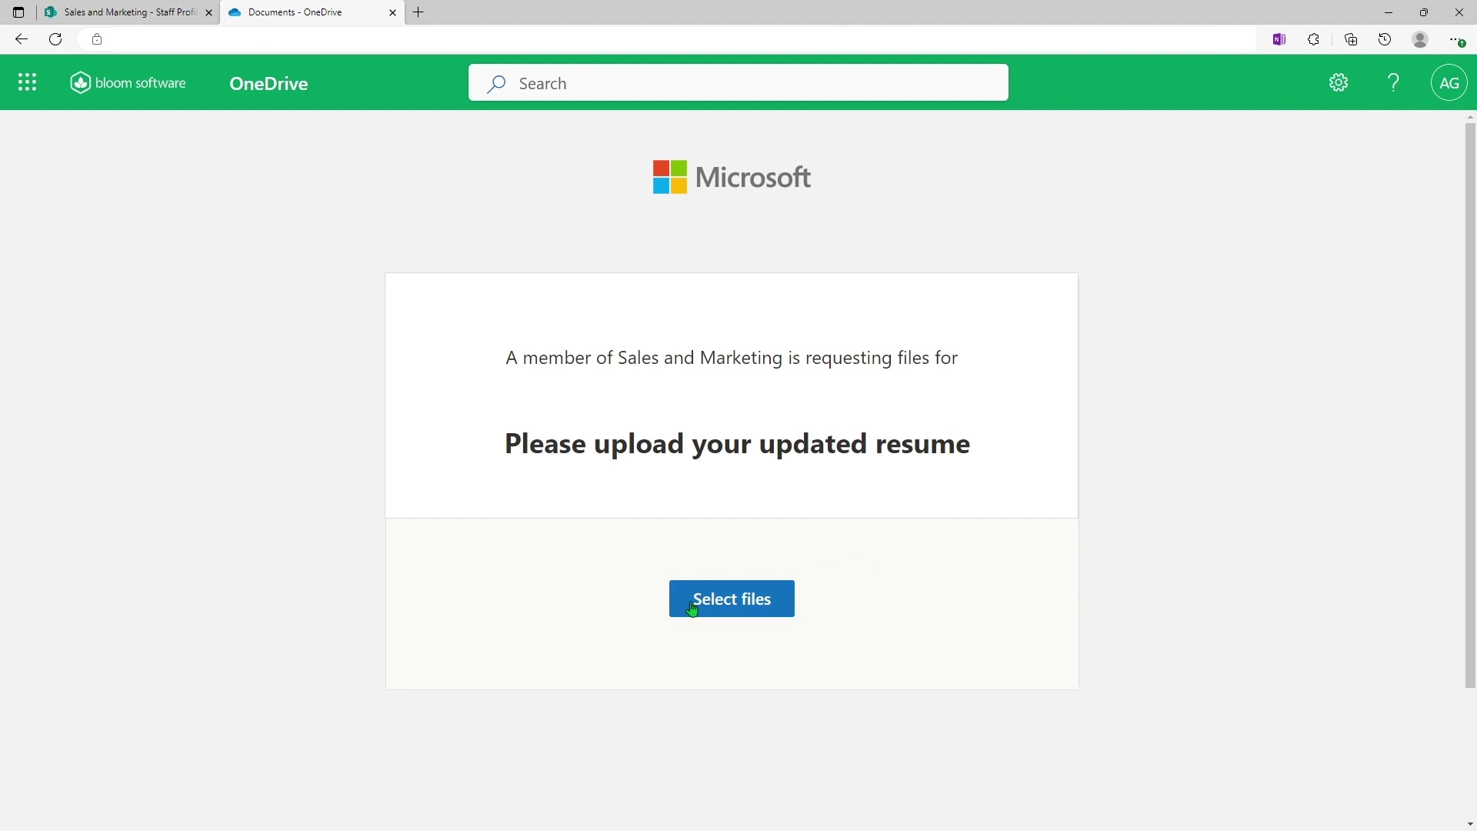
Attach the resume file from Desktop > My Resume to the request, then return to Staff Profiles
left_click(714, 606)
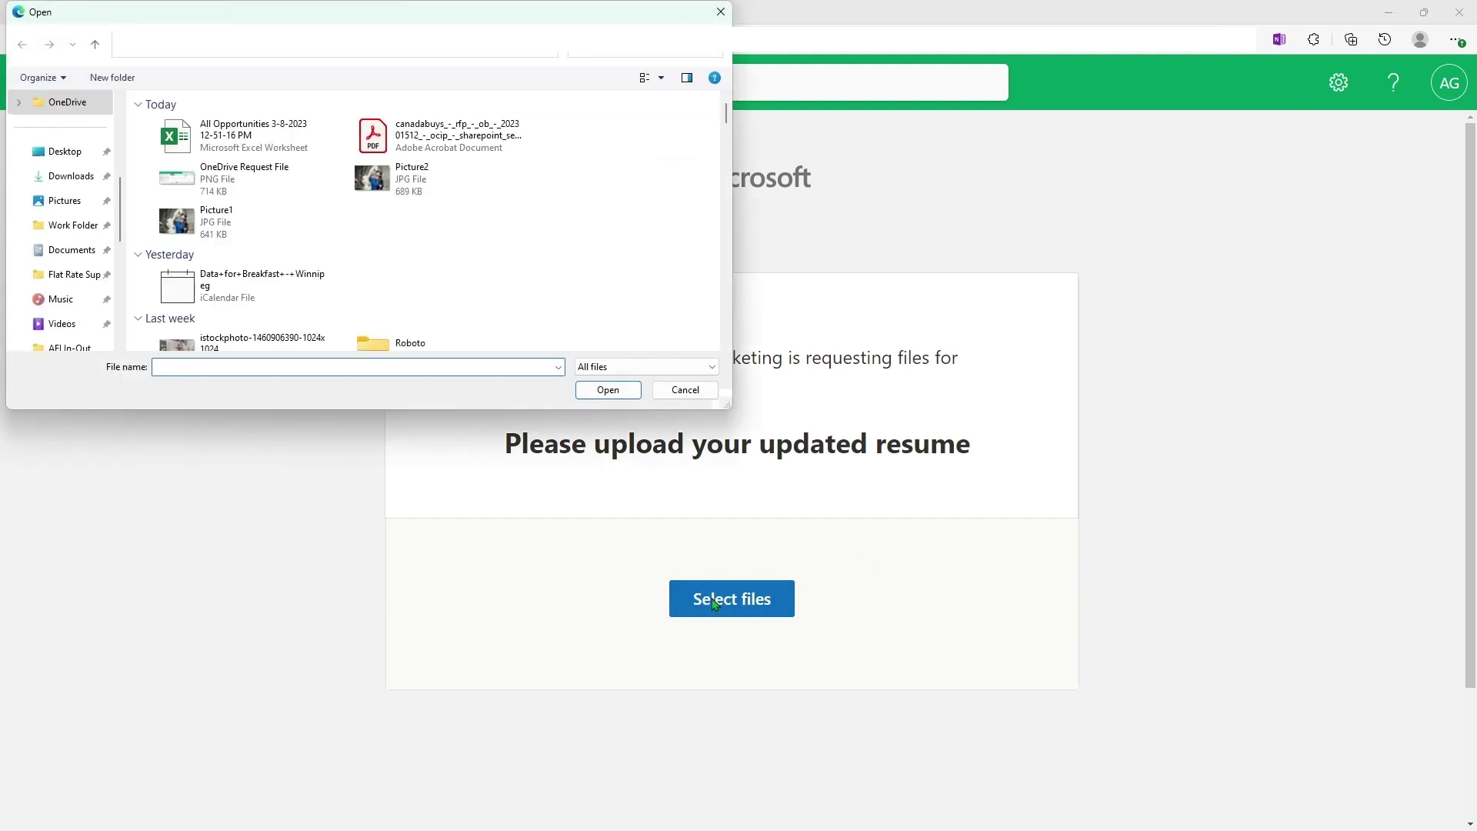
left_click(62, 154)
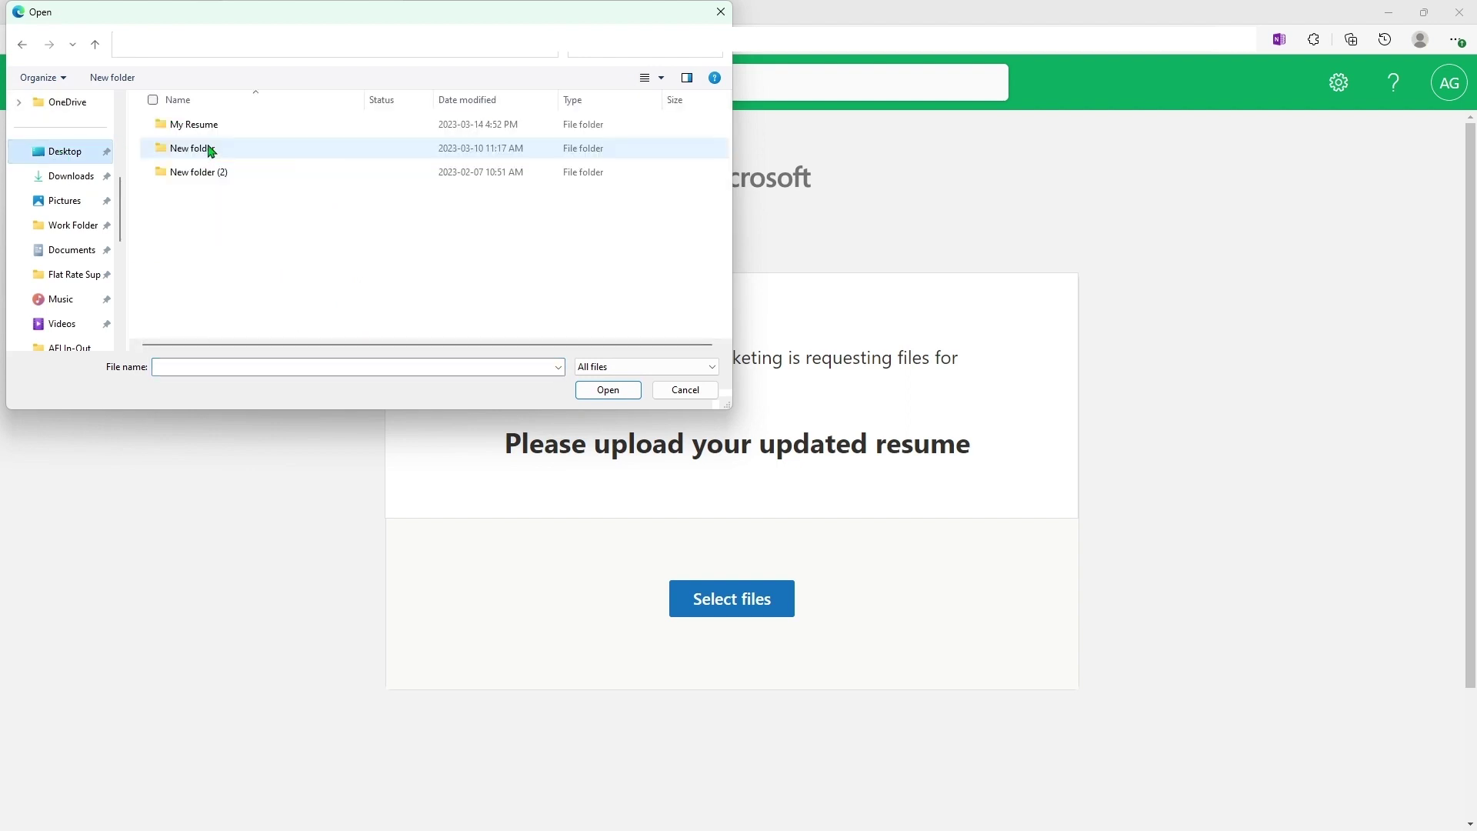
double_click(198, 125)
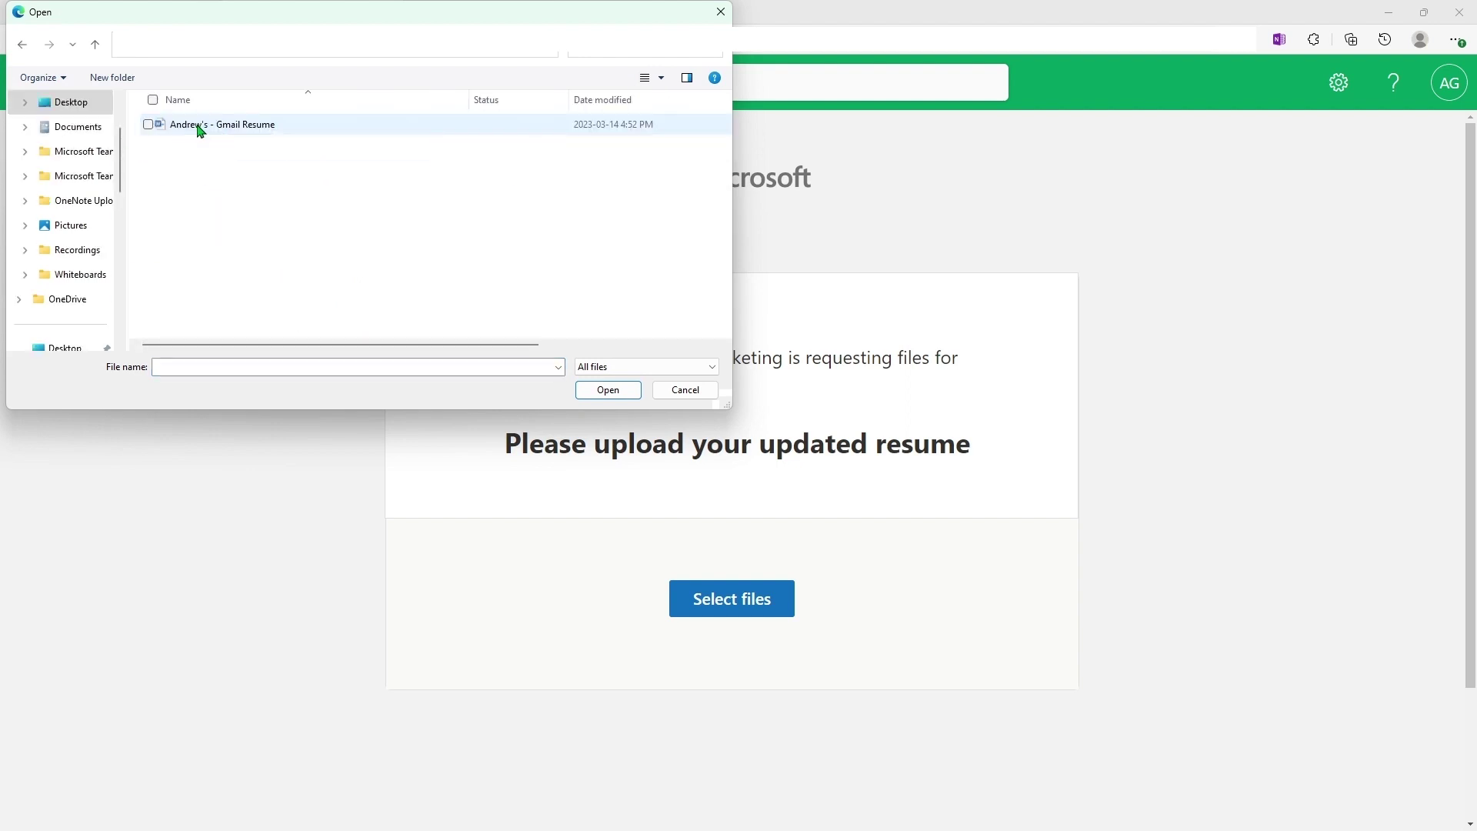
double_click(198, 125)
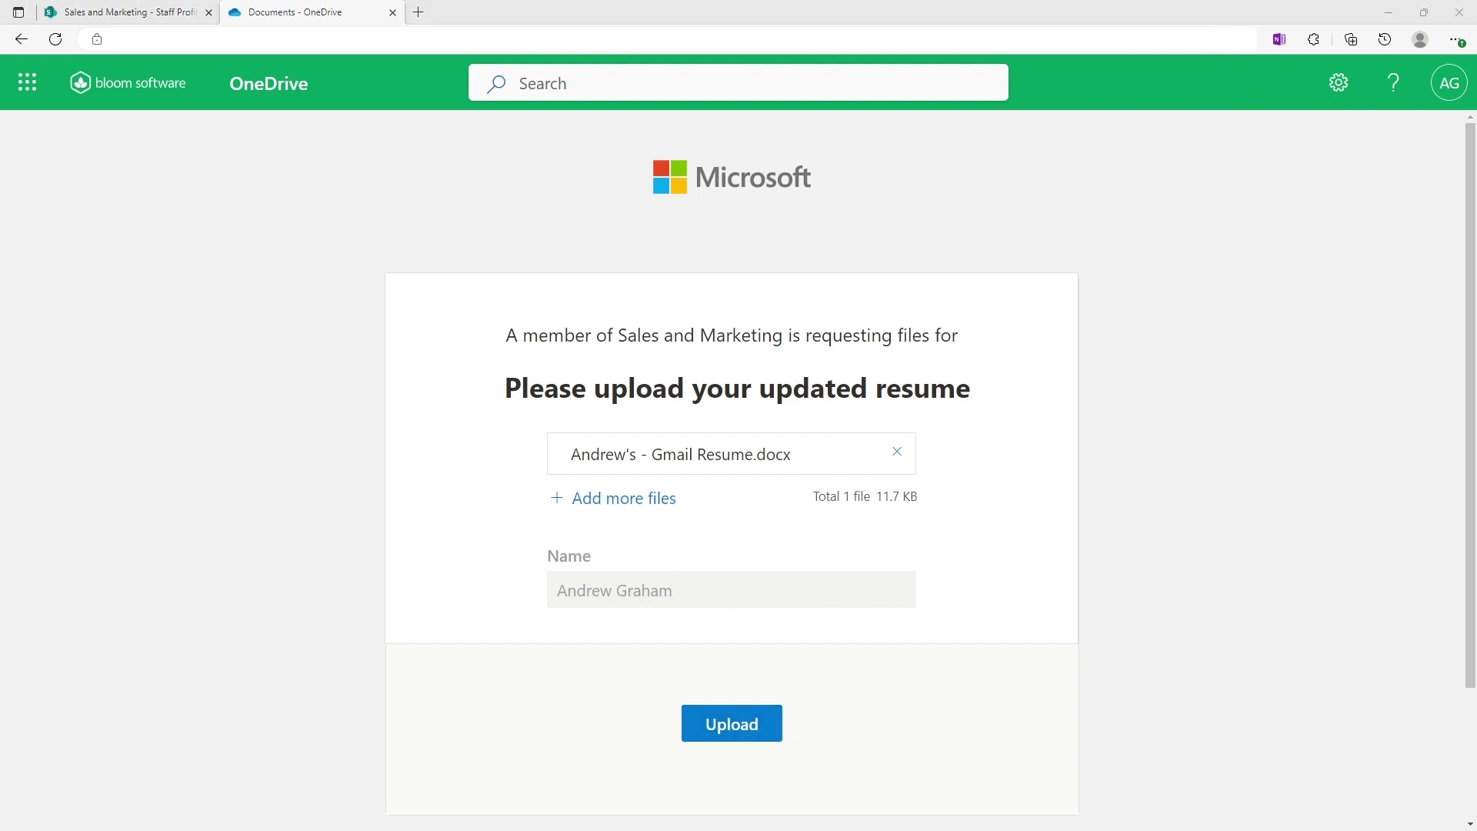
left_click(123, 11)
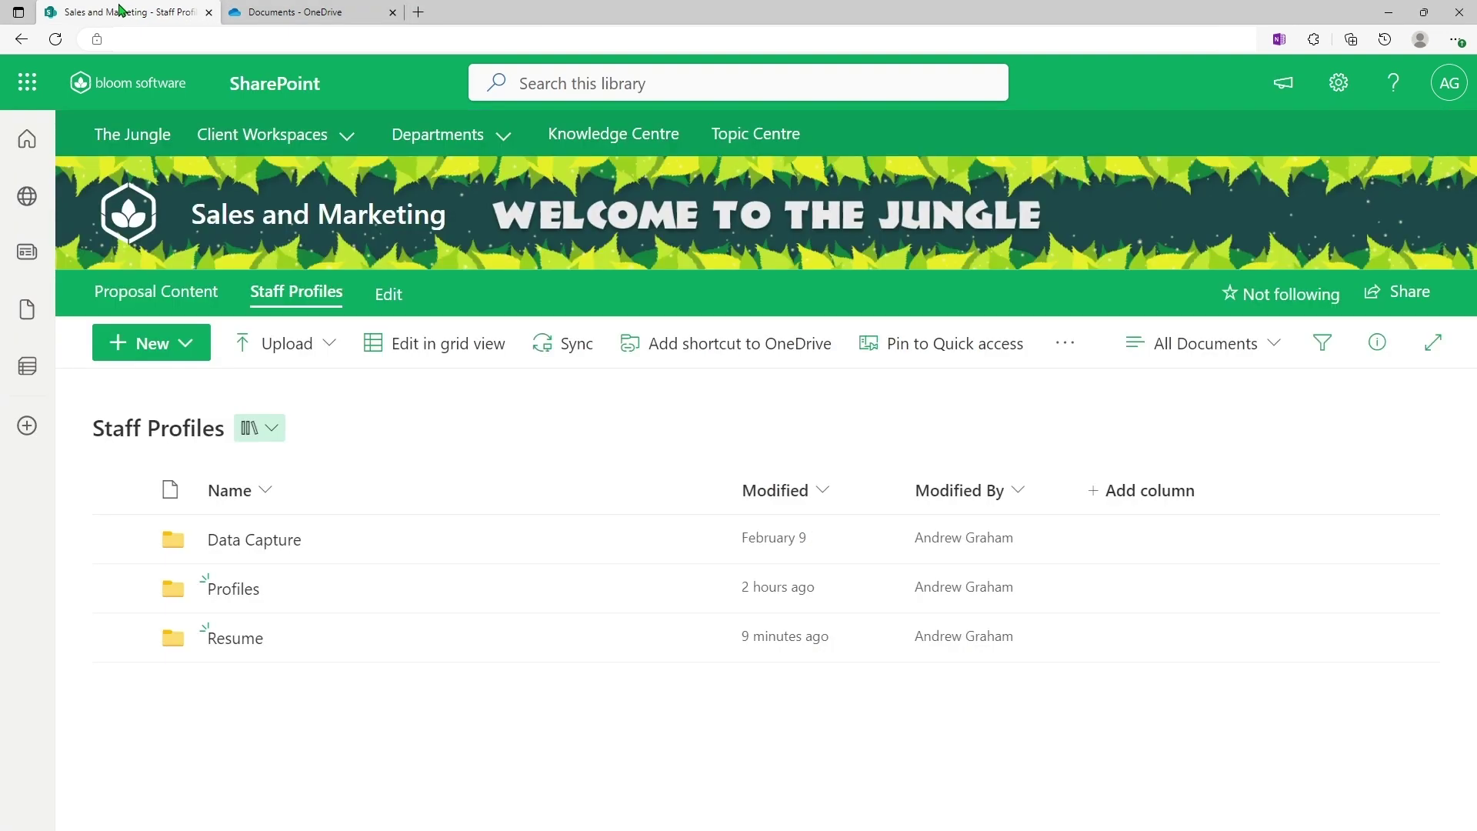
Delete the Resume folder's file request link in Manage access and close the panel
left_click(119, 638)
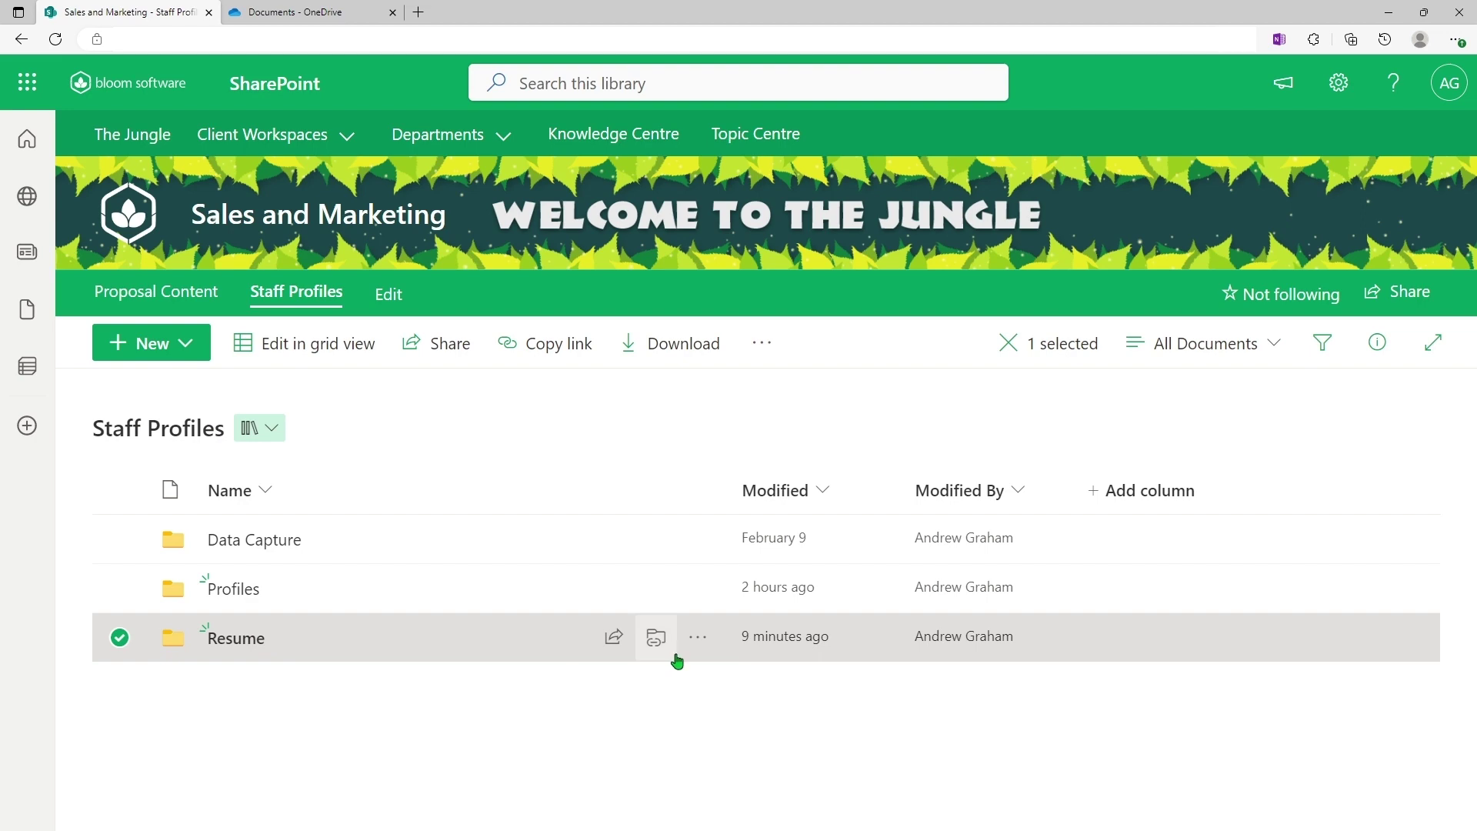
left_click(697, 637)
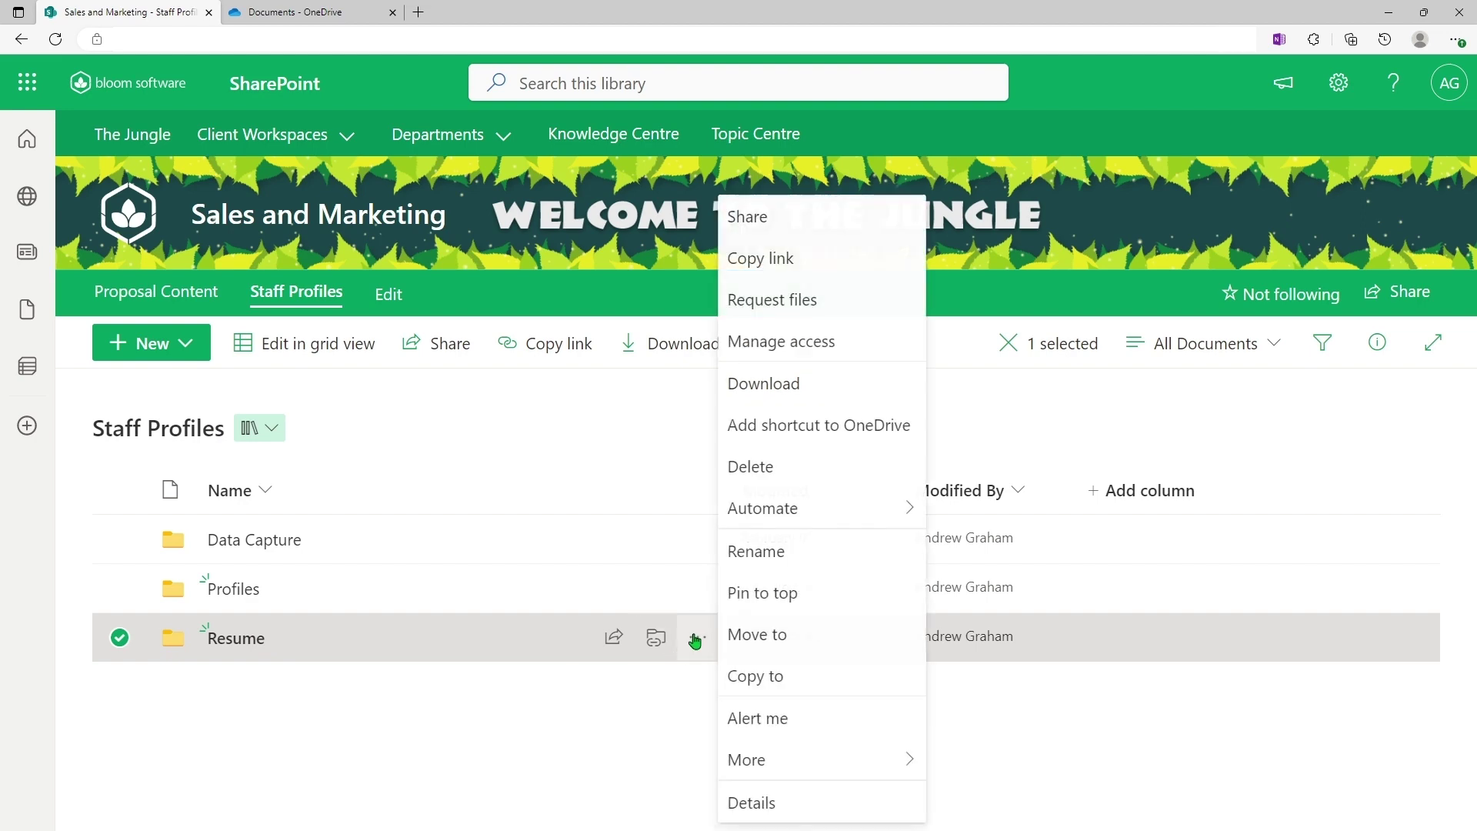
left_click(782, 348)
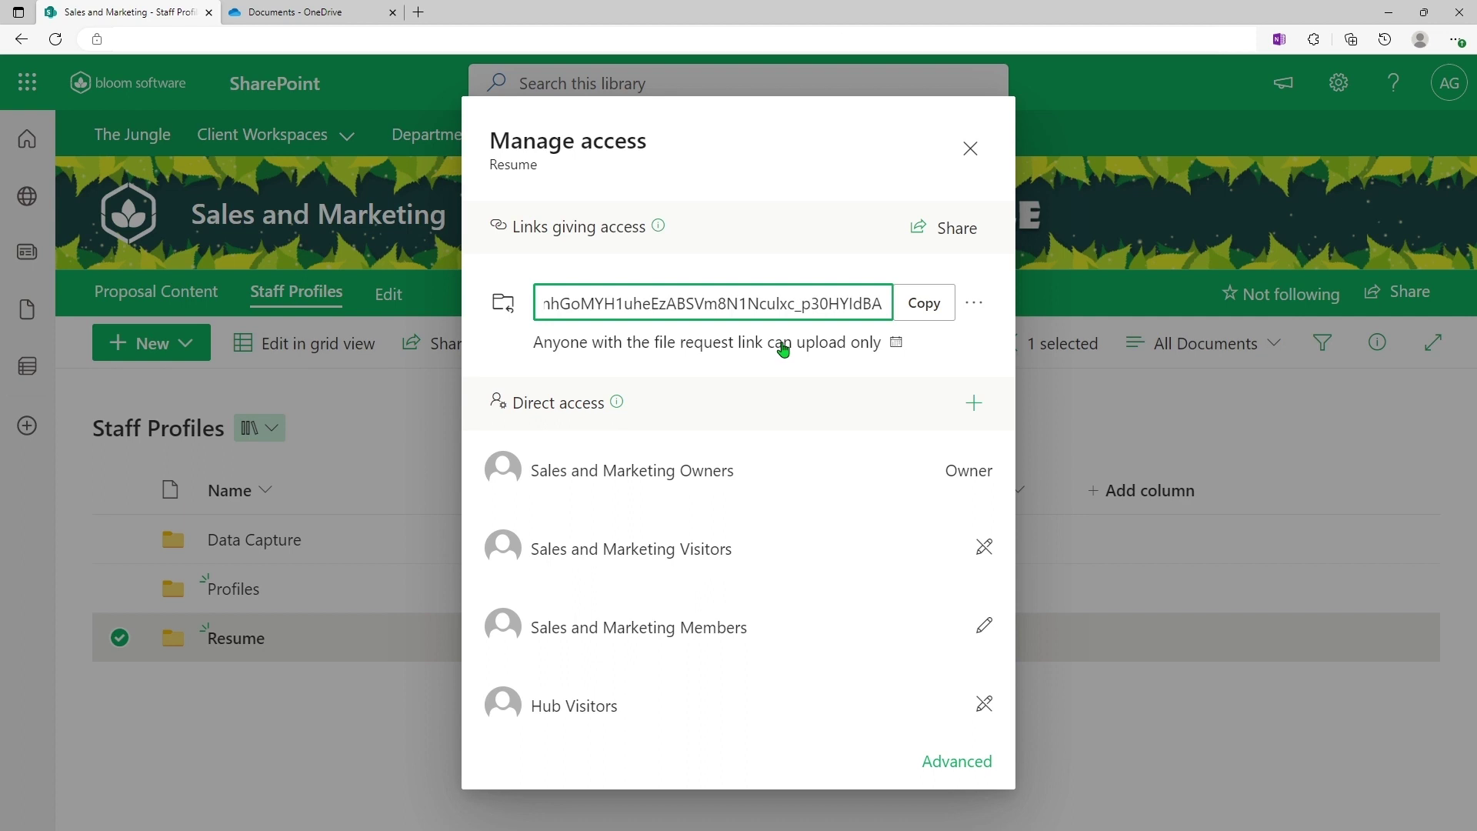
left_click(979, 302)
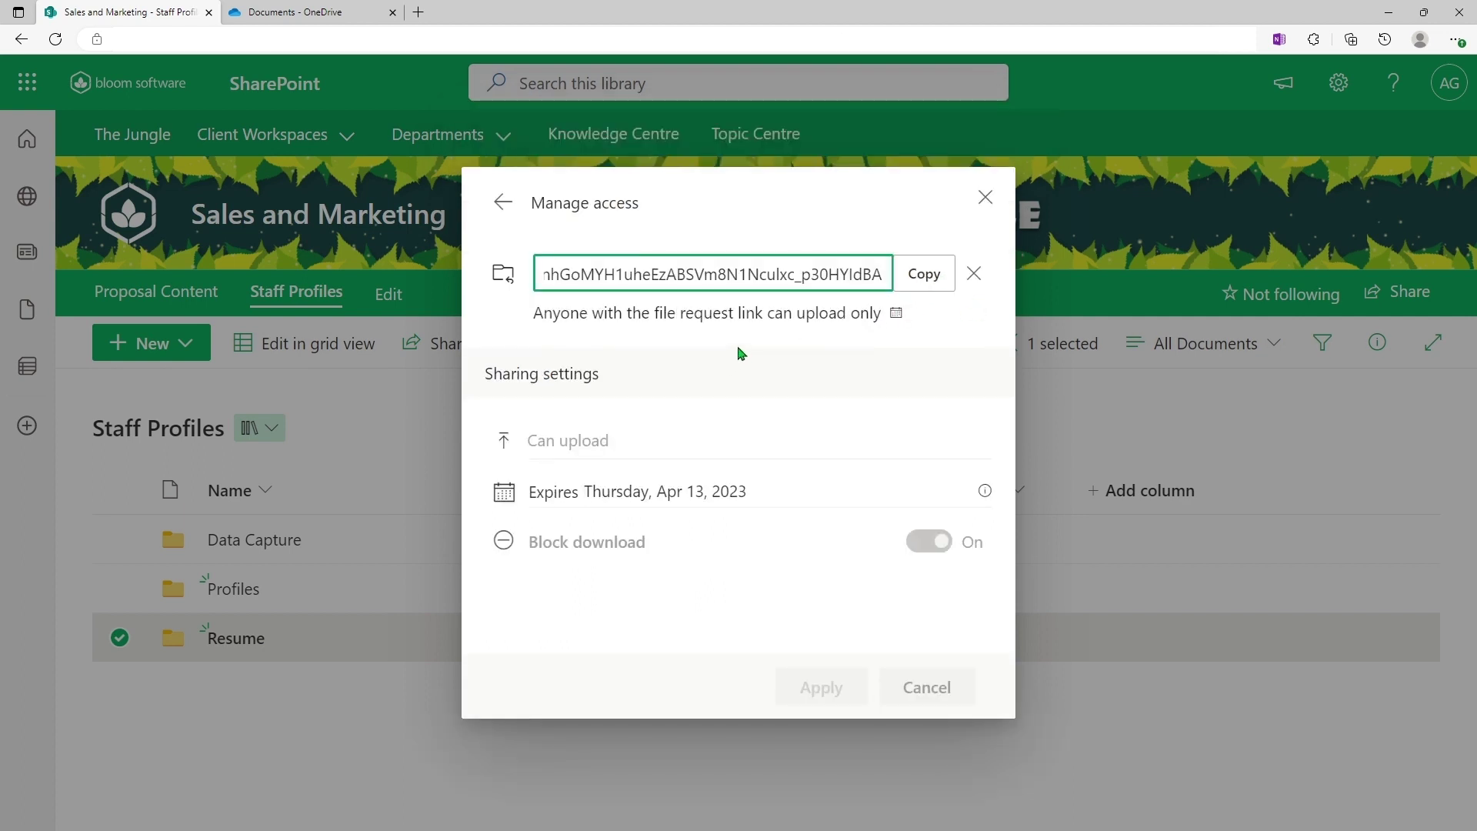
left_click(973, 276)
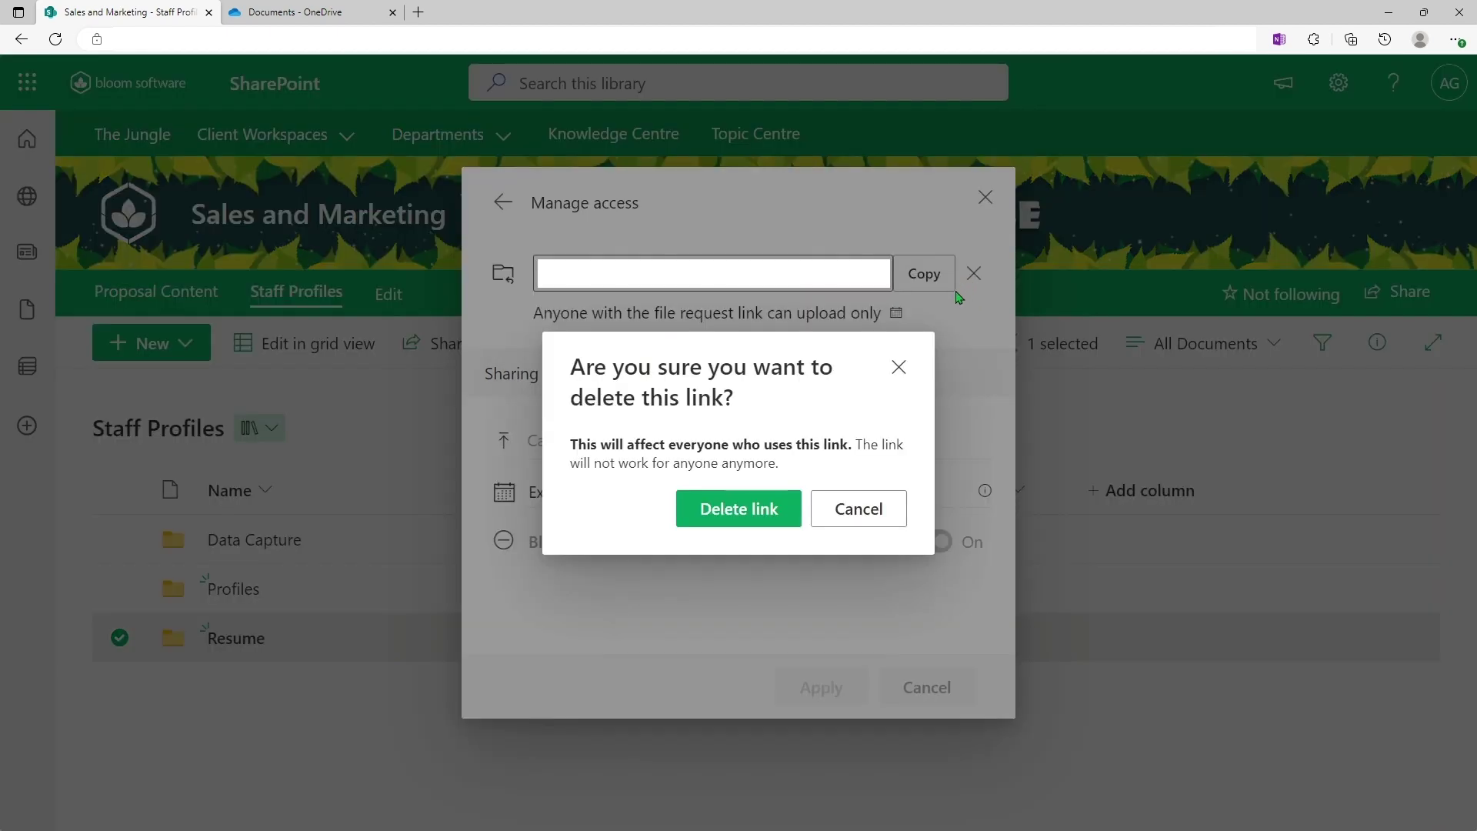
left_click(730, 514)
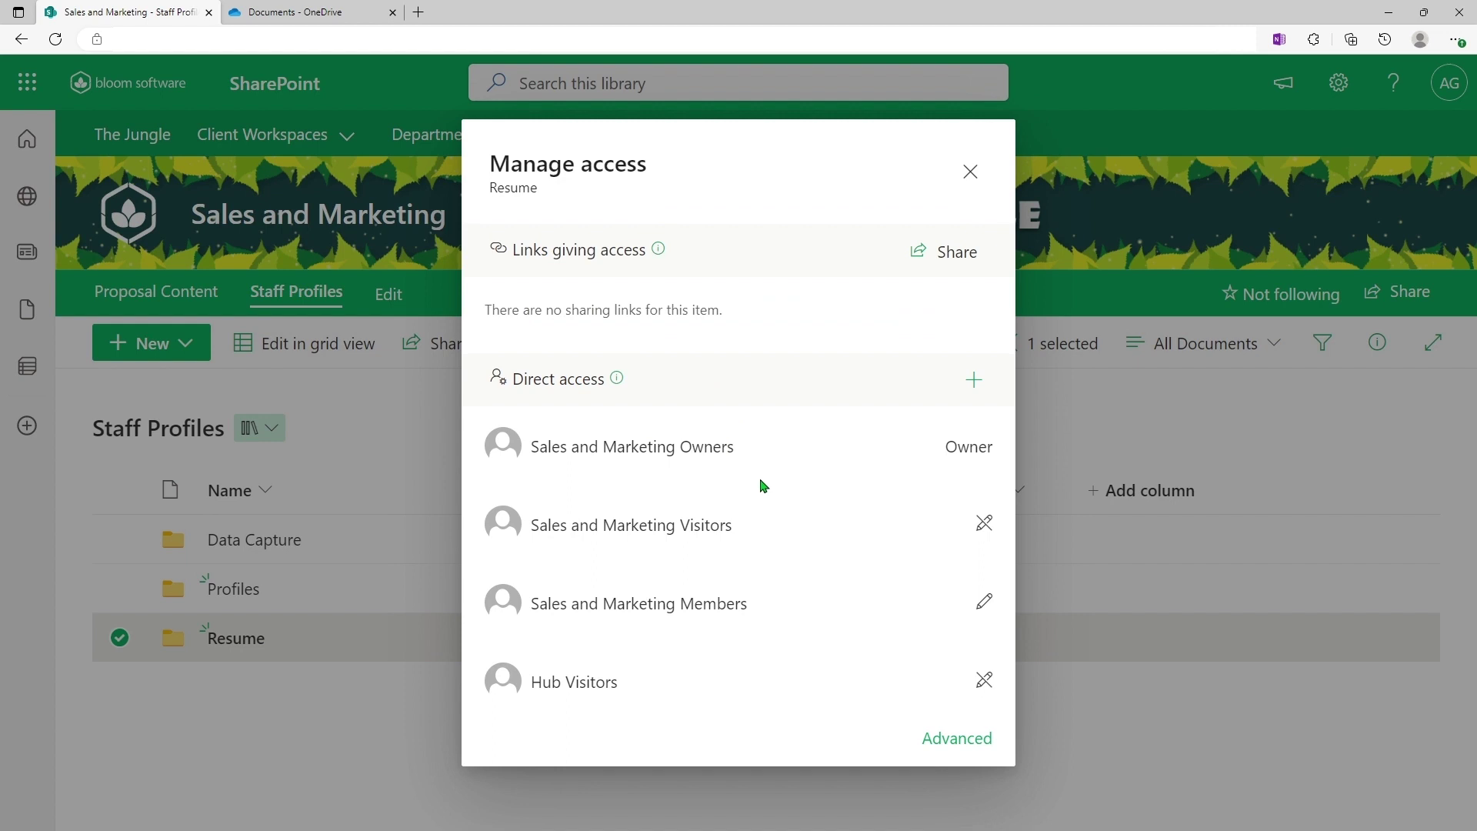
left_click(383, 757)
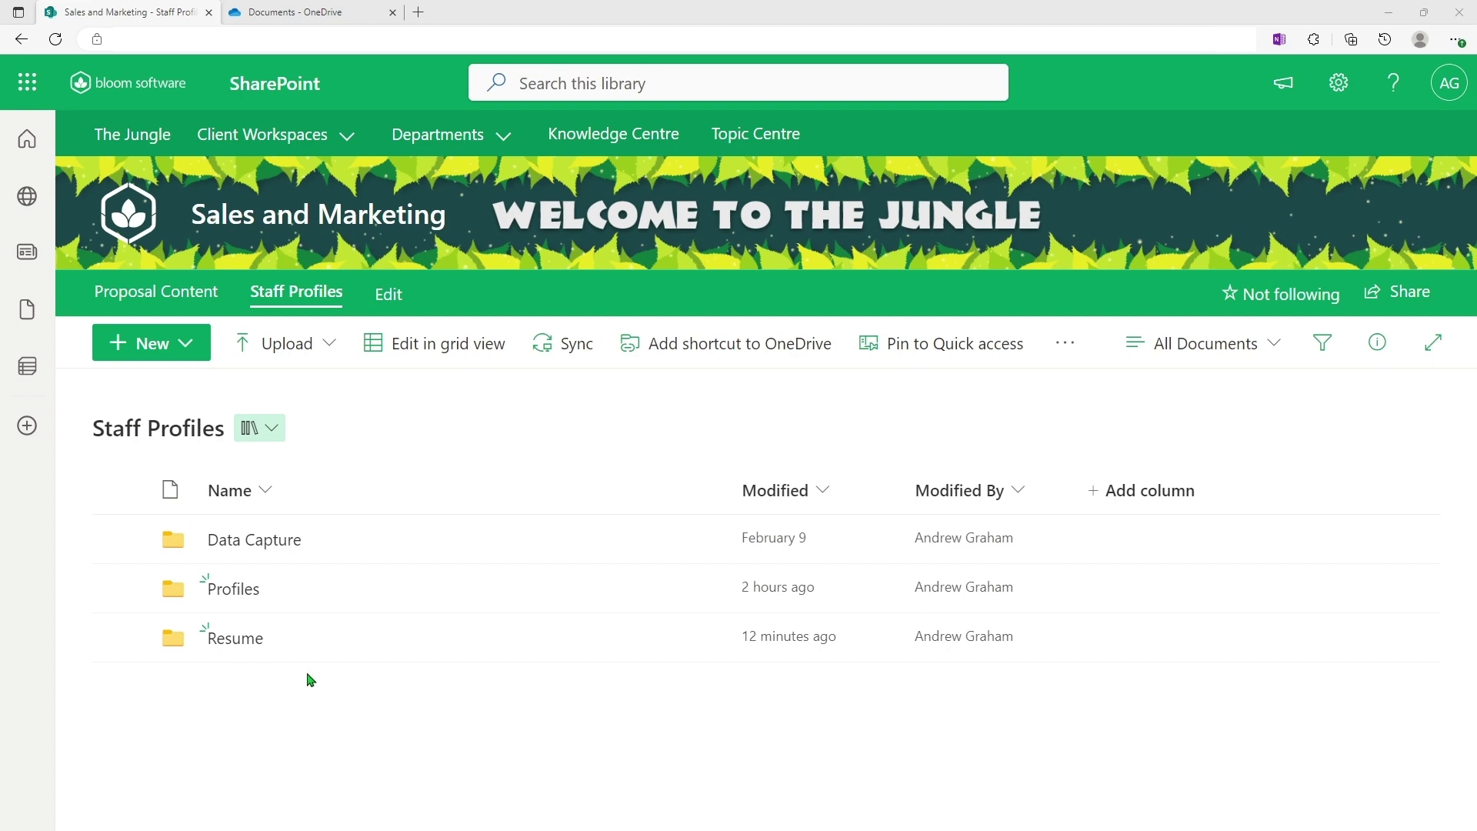
Reload the file request link in the OneDrive tab to see 'This link has been removed'
left_click(321, 11)
left_click(333, 40)
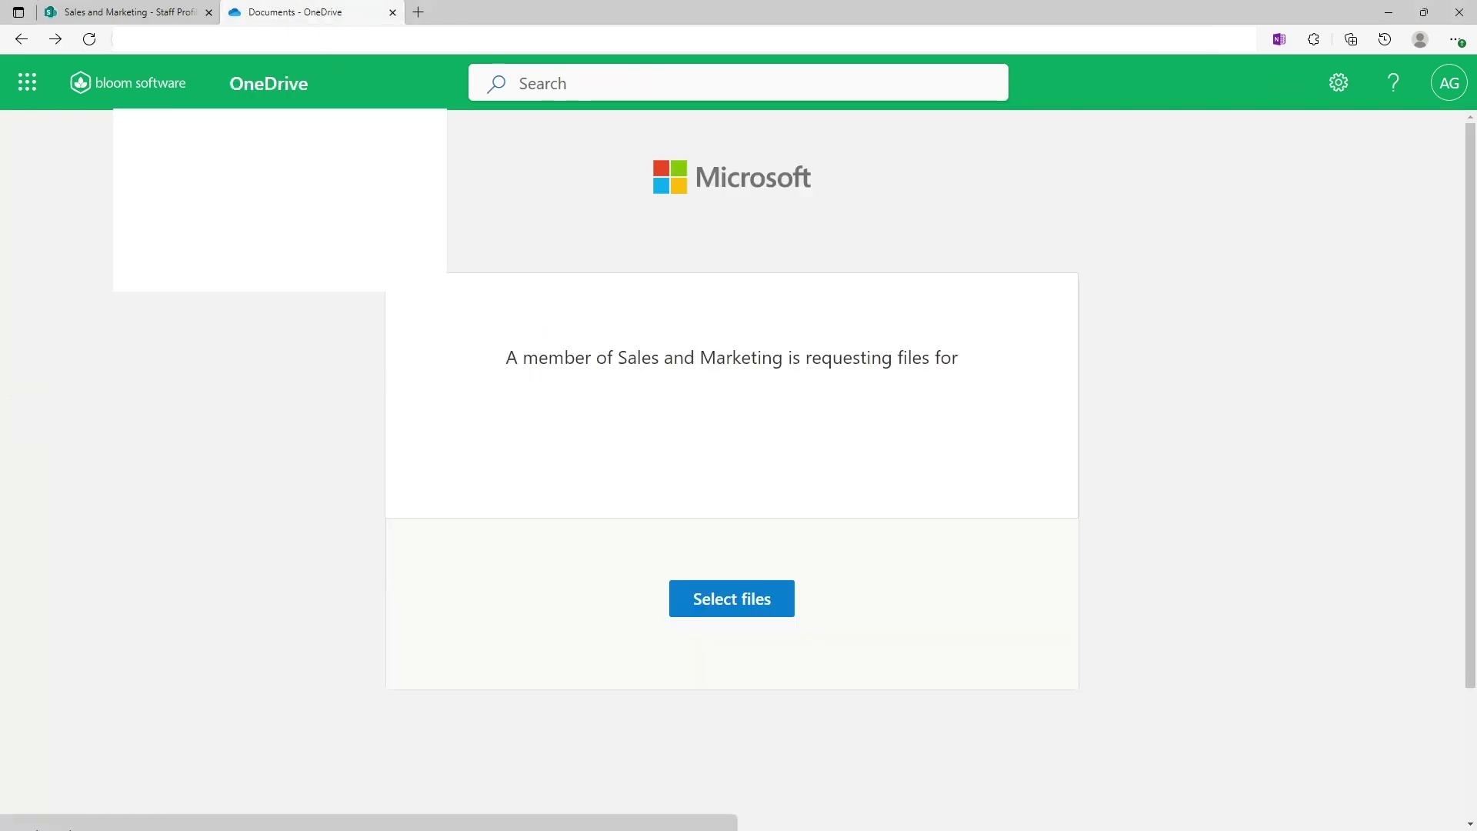
key("ctrl+v")
key("Return")
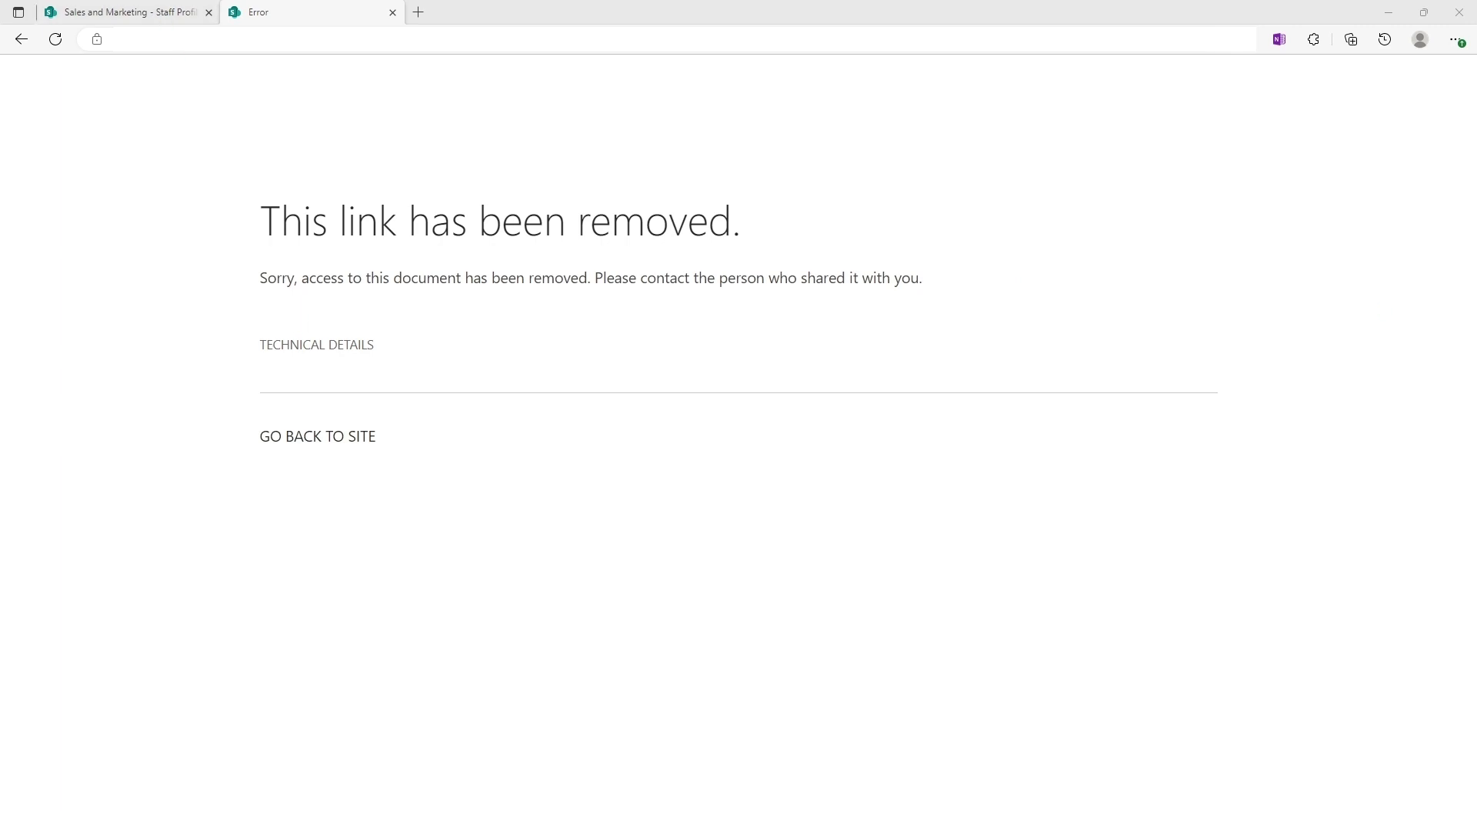
Open the request link in an InPrivate window, which shows Access Denied
key("ctrl+shift+n")
left_click_drag(704, 274, 746, 232)
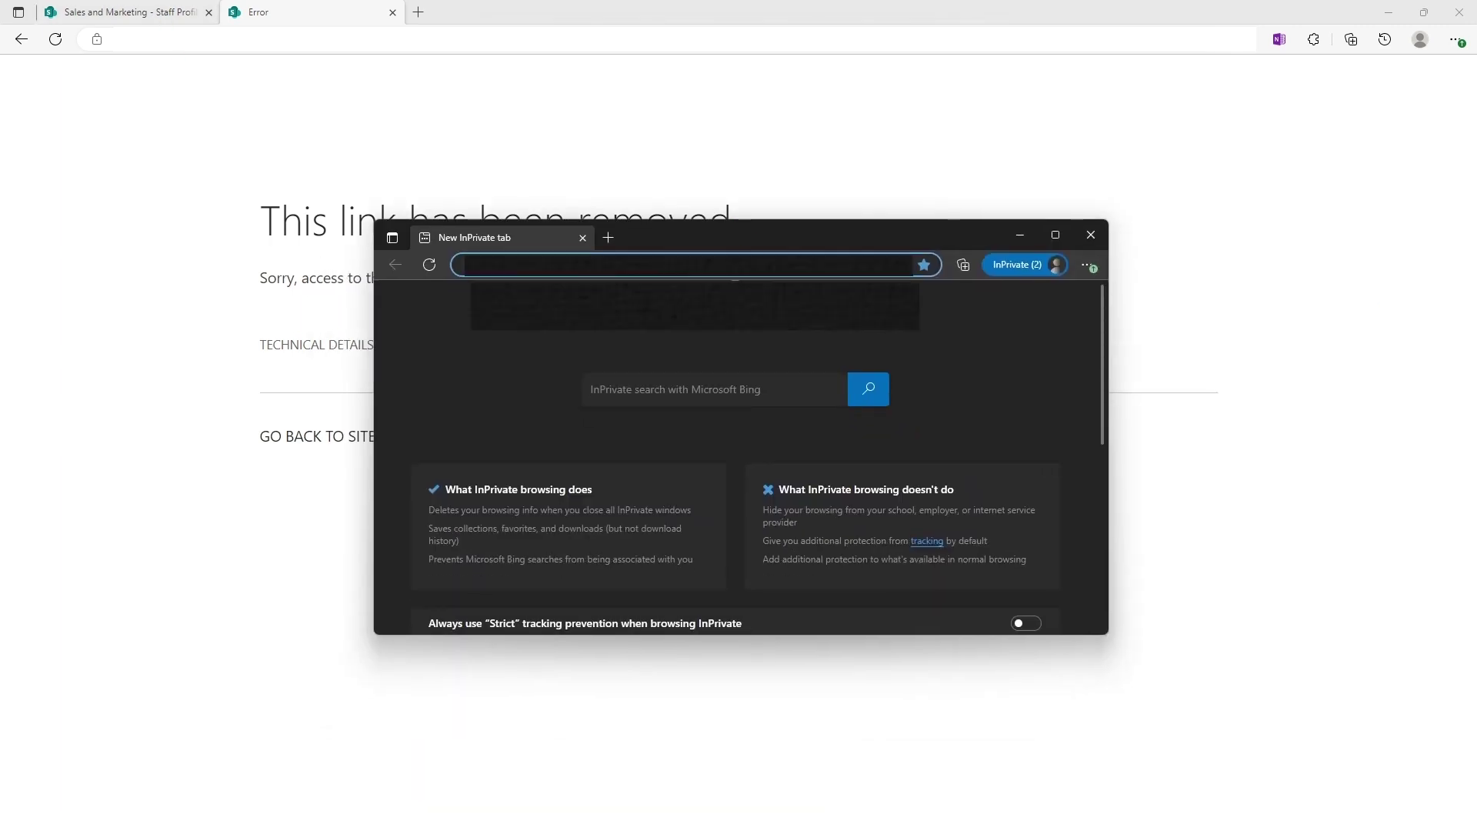
key("Return")
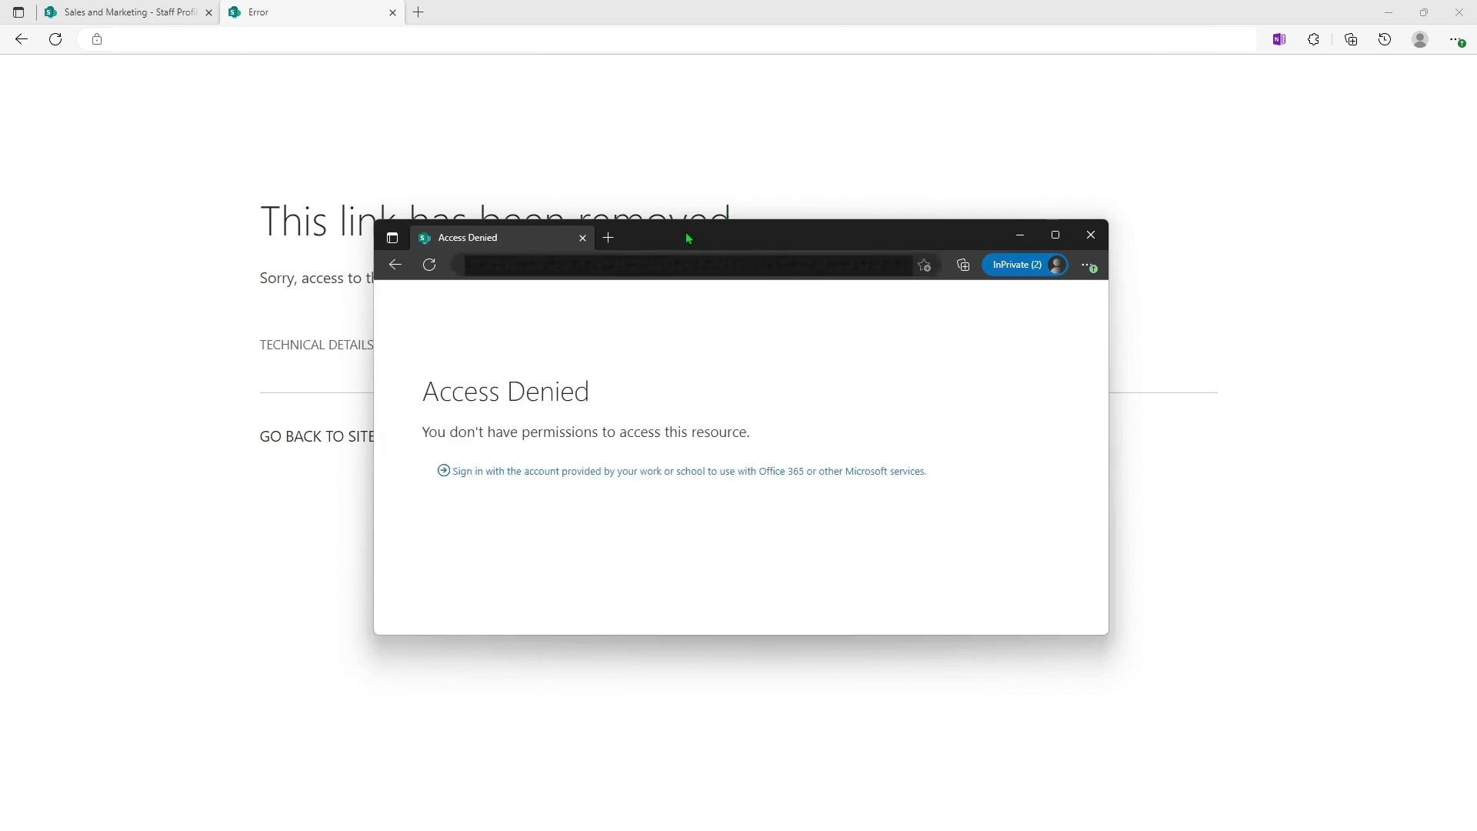